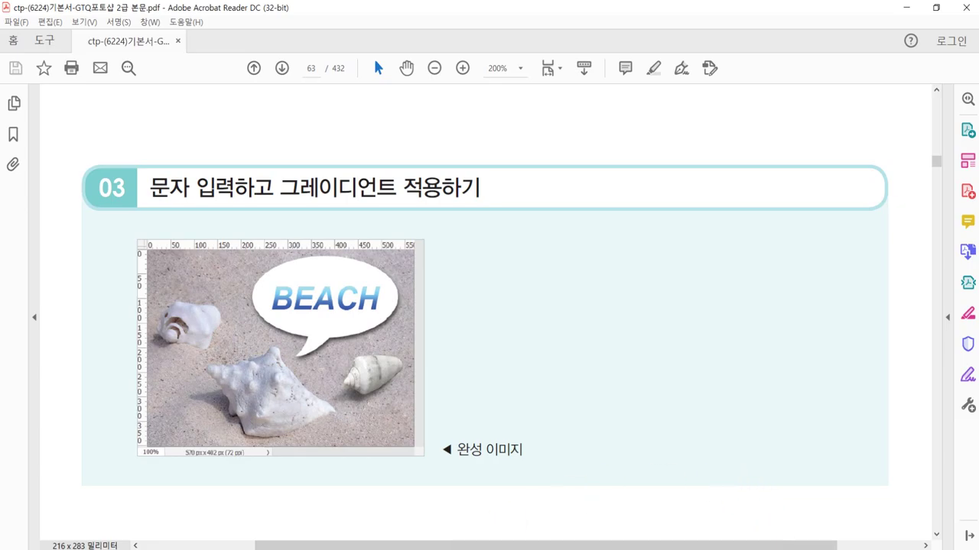
Step: Switch to Photoshop and check that the grid display is enabled for the shell photo
click(482, 549)
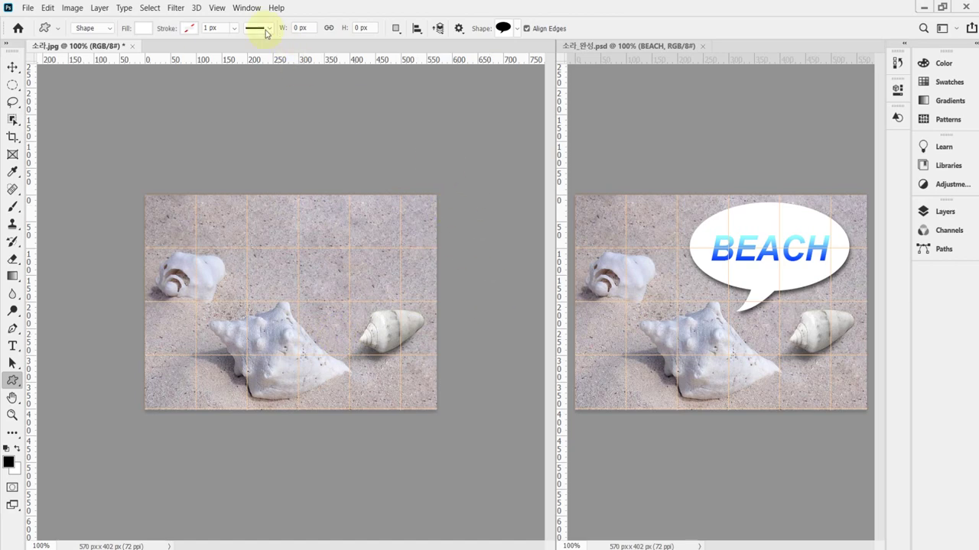
click(216, 11)
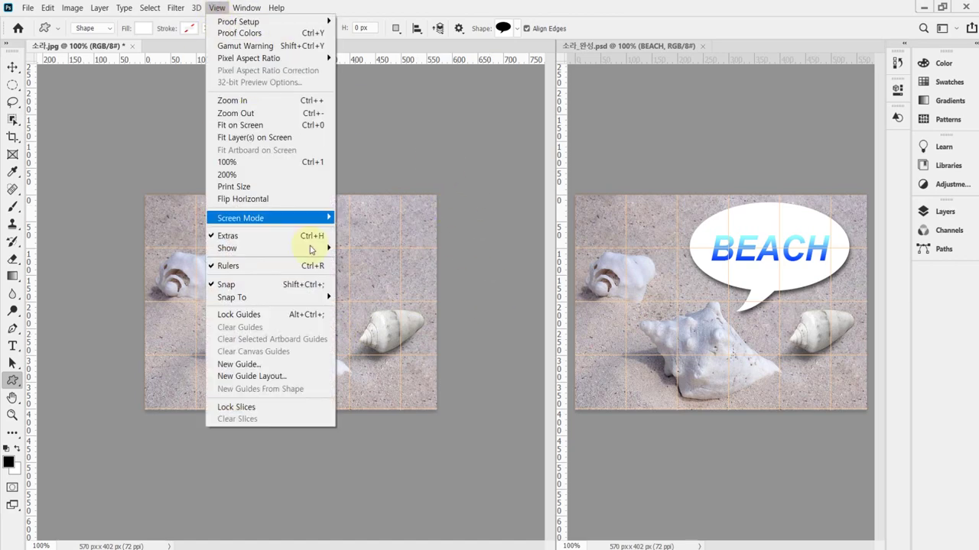
mouse_move(315, 251)
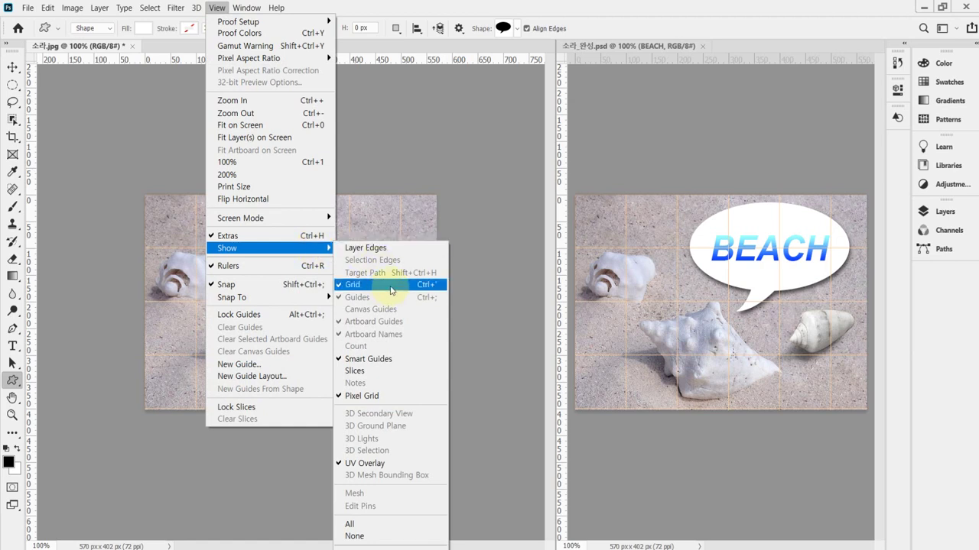
click(666, 24)
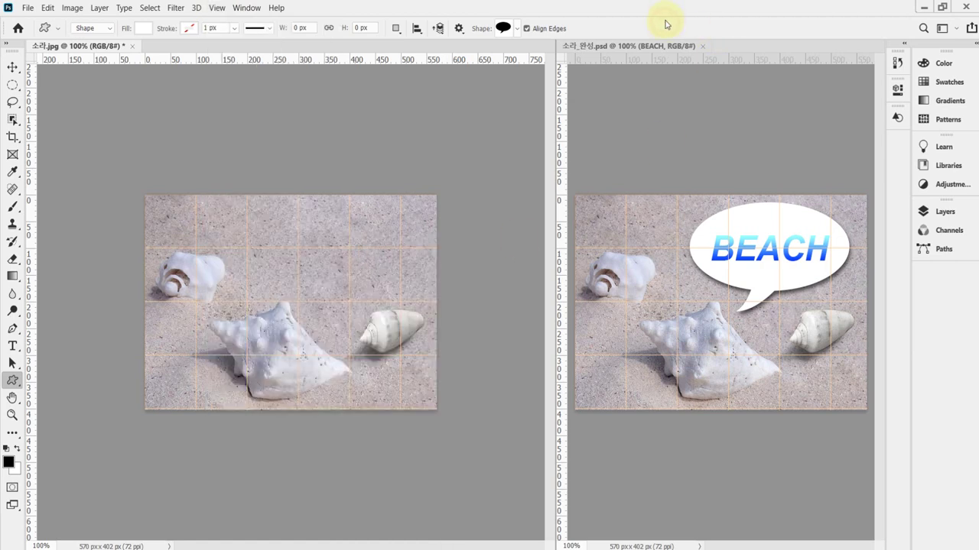
Step: Choose the Custom Shape tool with the Talk 1 shape from the legacy Talk Bubbles group
right_click(7, 385)
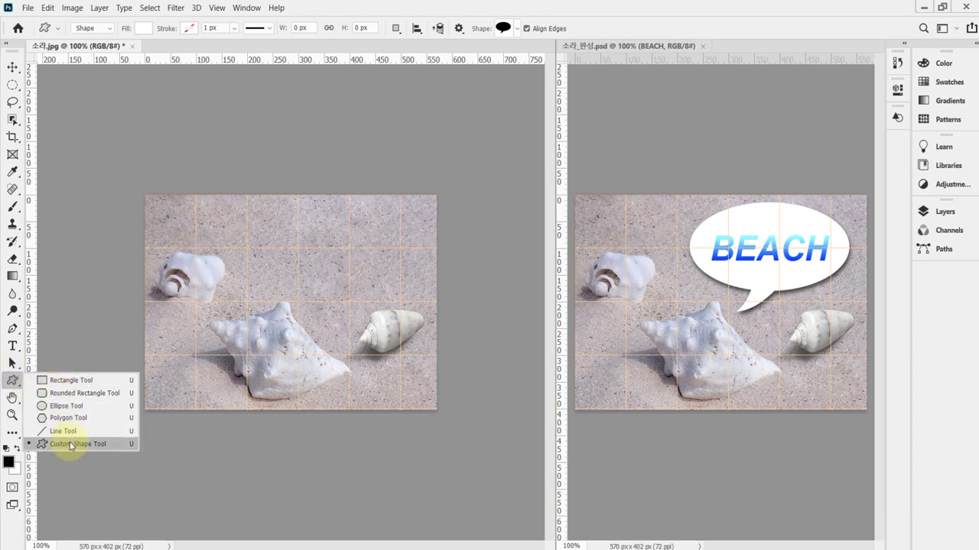
click(70, 445)
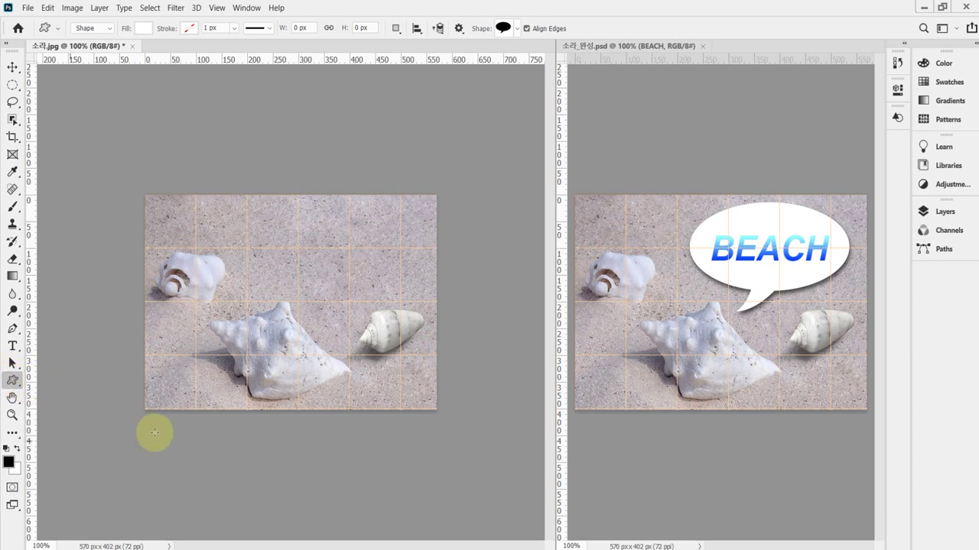
click(517, 28)
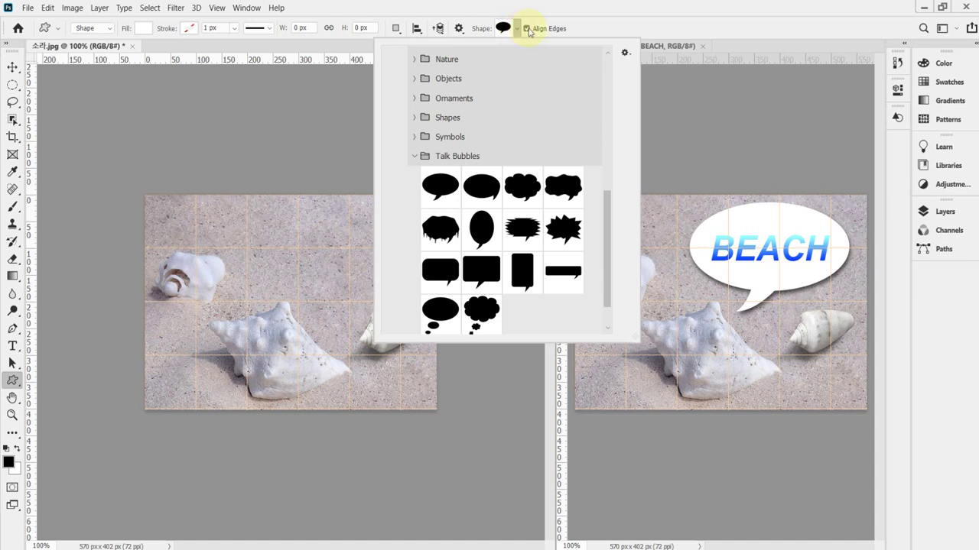
drag(610, 228, 610, 83)
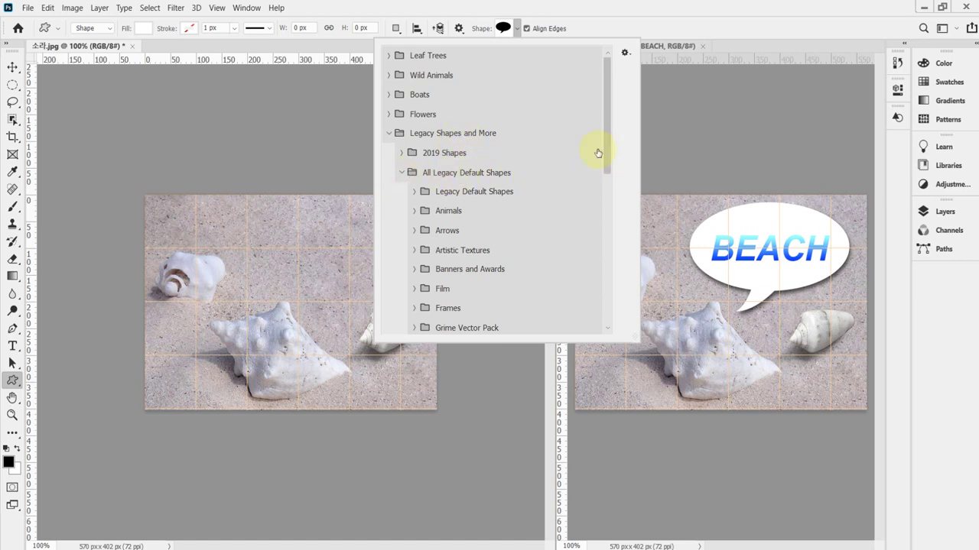
drag(605, 150, 610, 304)
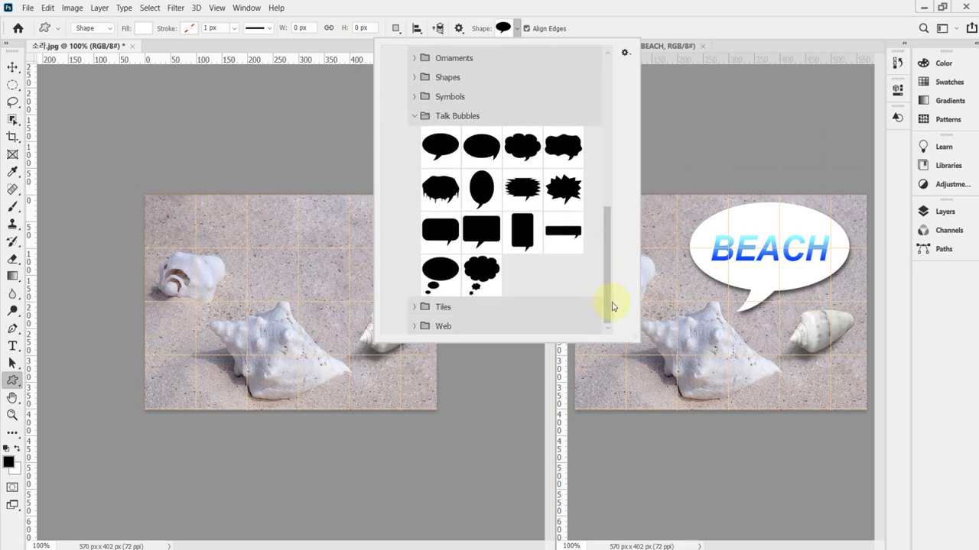
click(433, 145)
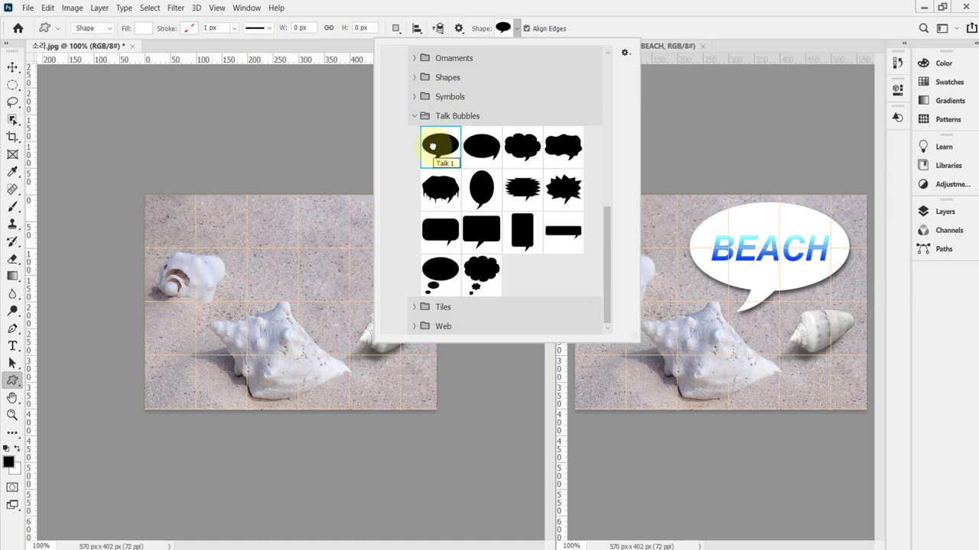
click(578, 26)
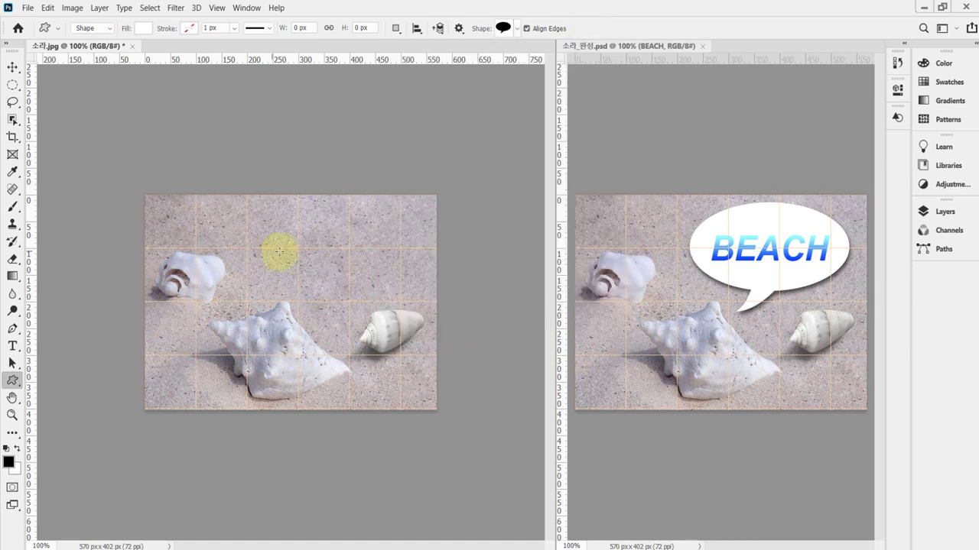
Step: Draw a speech bubble about 312 by 199 px above the large shell and position it to match the reference image
drag(269, 208, 427, 310)
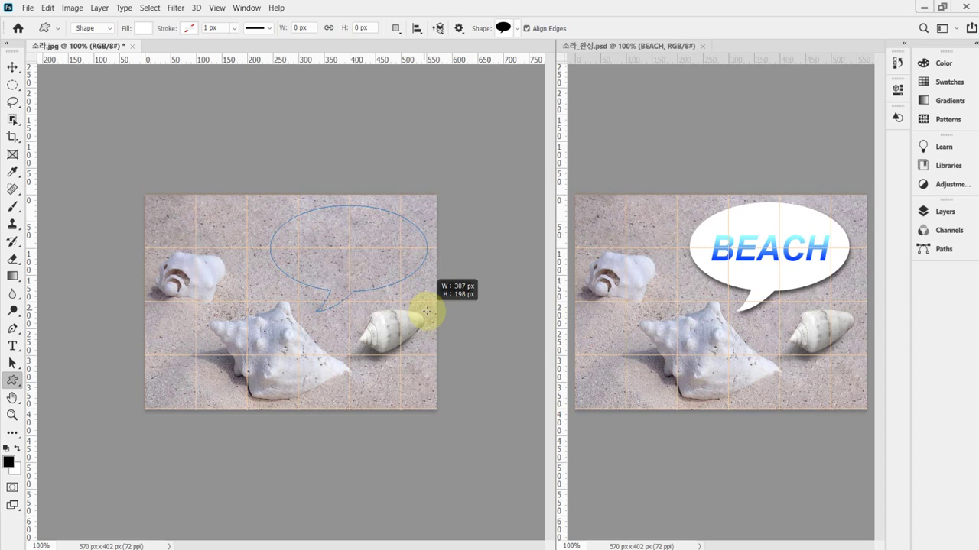
drag(427, 310, 430, 310)
mouse_move(384, 277)
mouse_down()
mouse_move(373, 267)
mouse_move(385, 273)
mouse_up()
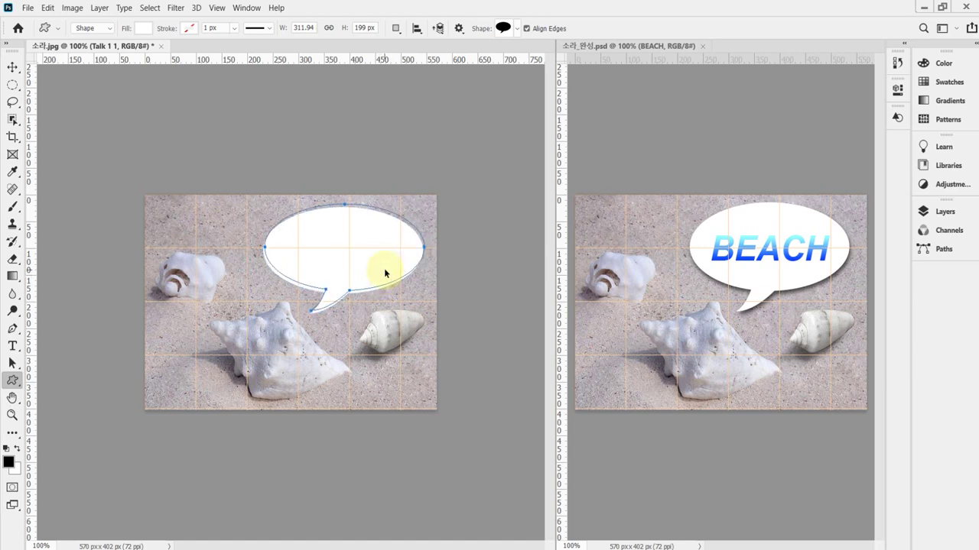
drag(384, 268, 378, 271)
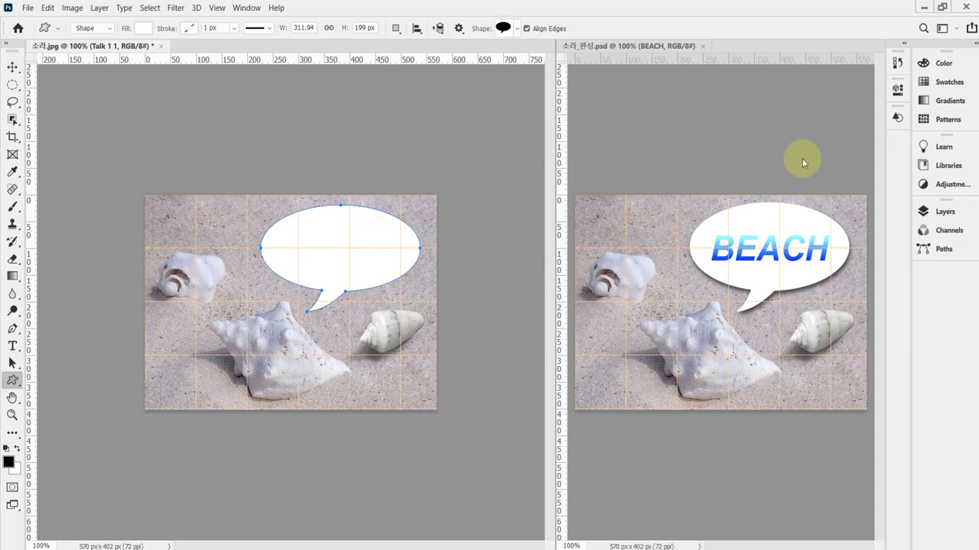
Step: Set the speech bubble shape layer's fill colour to white (#ffffff)
click(945, 212)
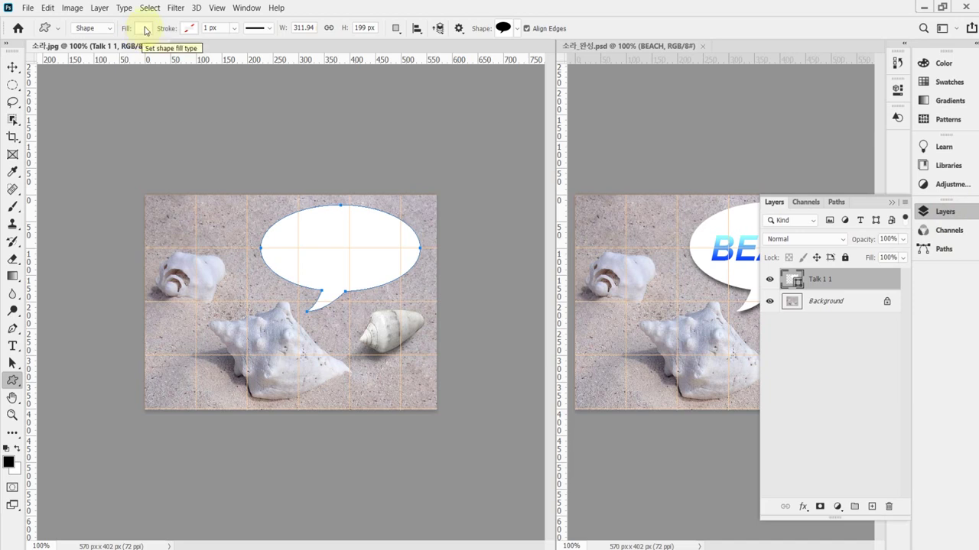
click(109, 31)
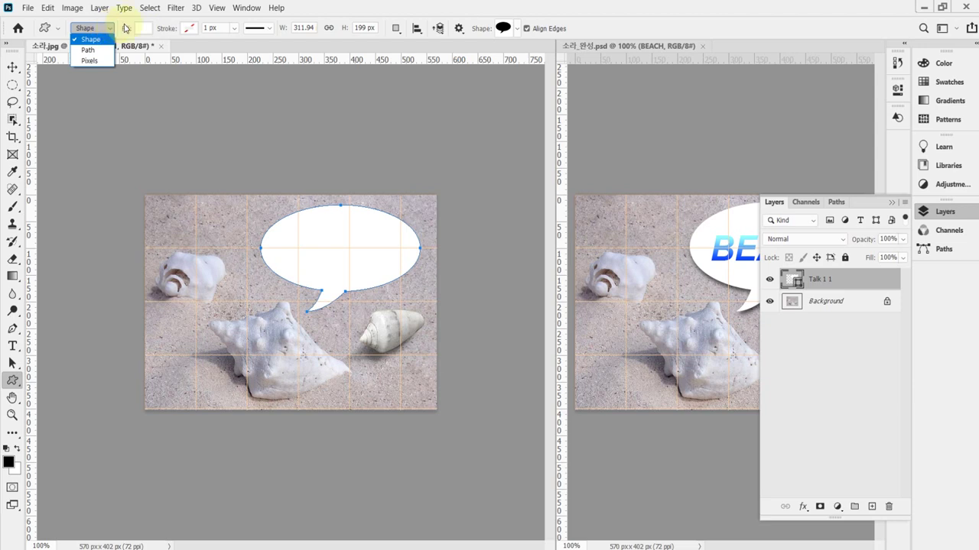
click(122, 29)
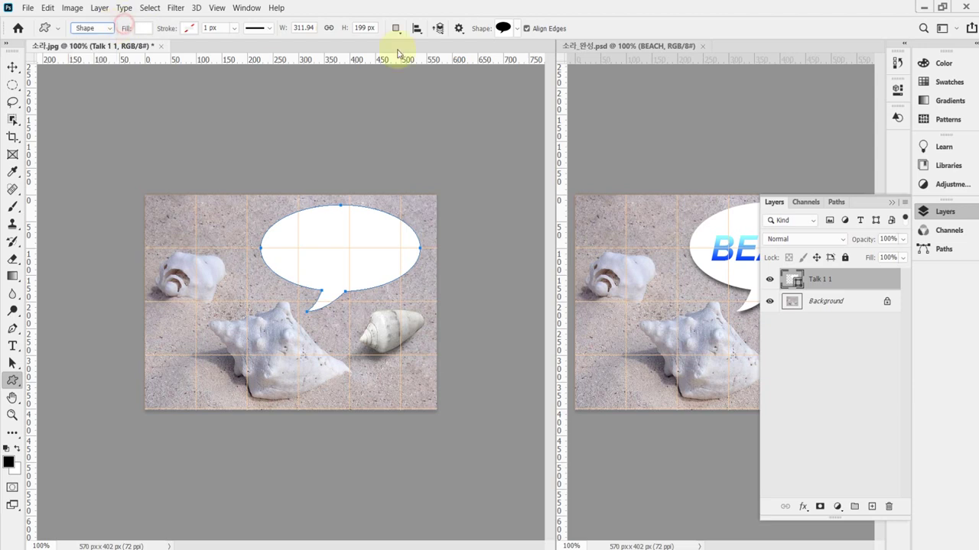
double_click(795, 280)
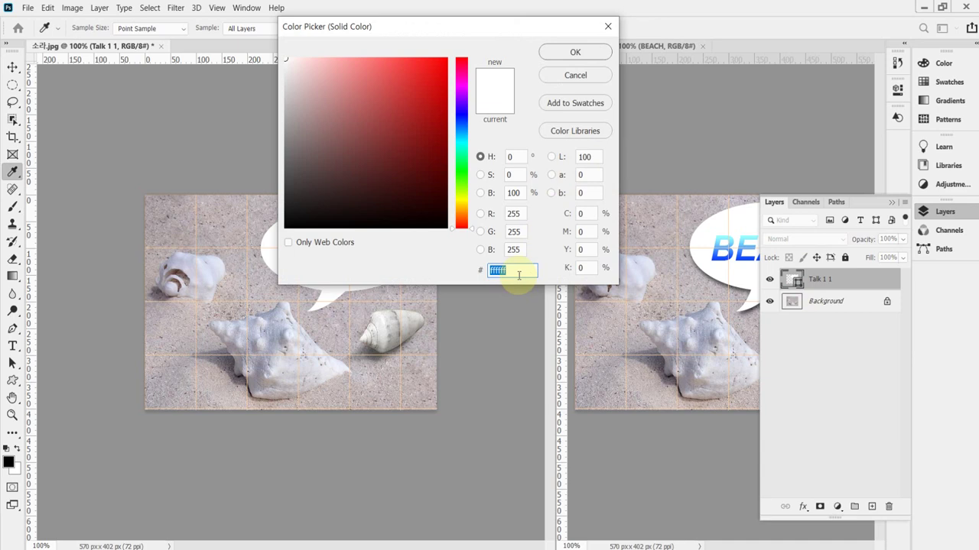
text(fff)
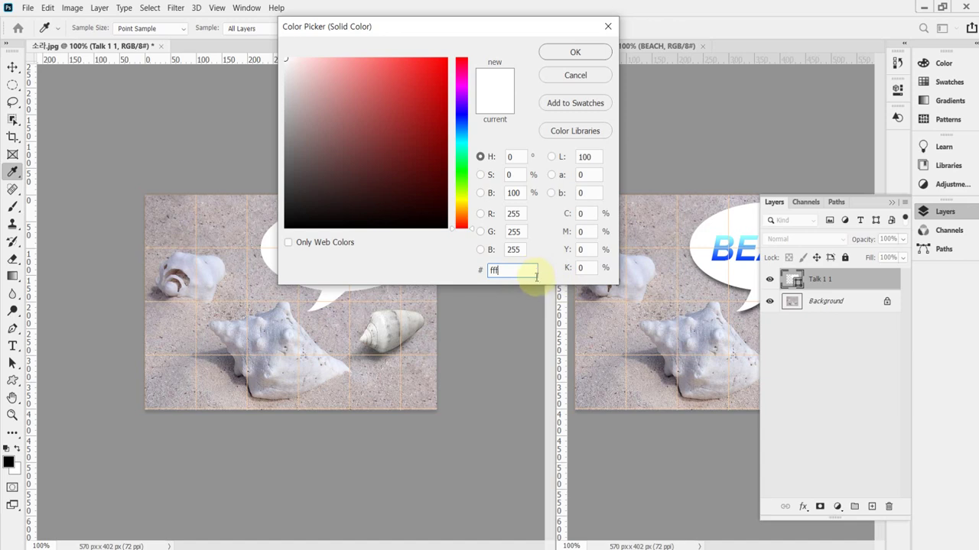
key(Return)
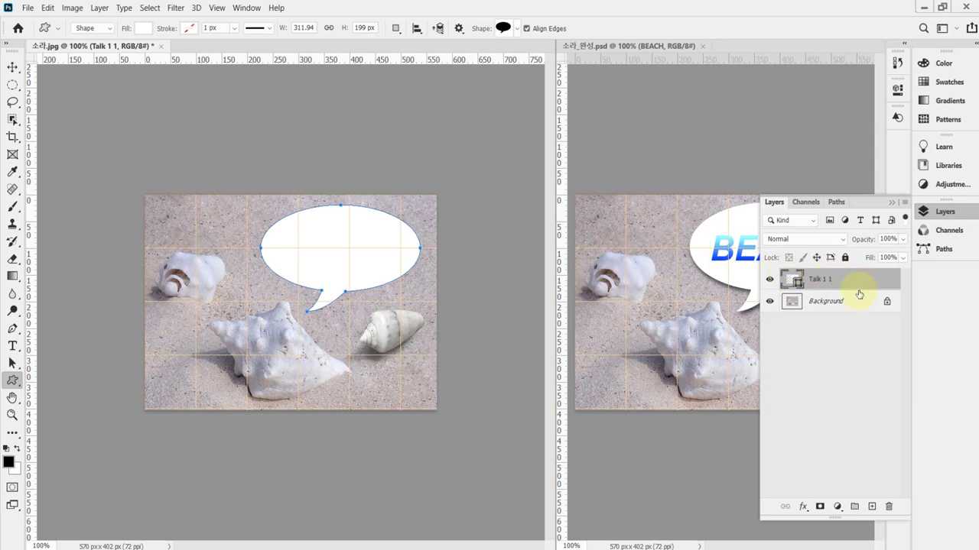
Step: Add a Drop Shadow effect to the speech bubble layer with 61% opacity and a 110° angle
click(802, 508)
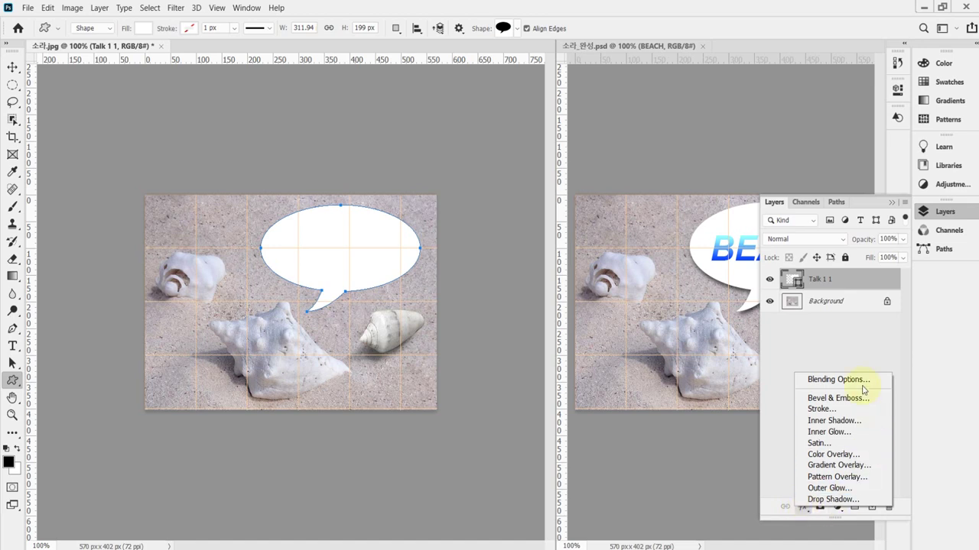
click(879, 500)
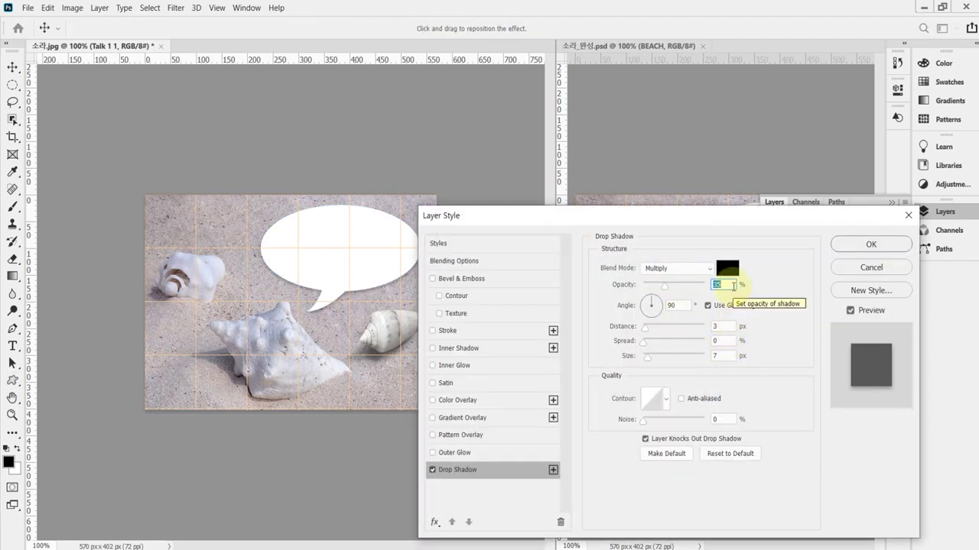
text(61)
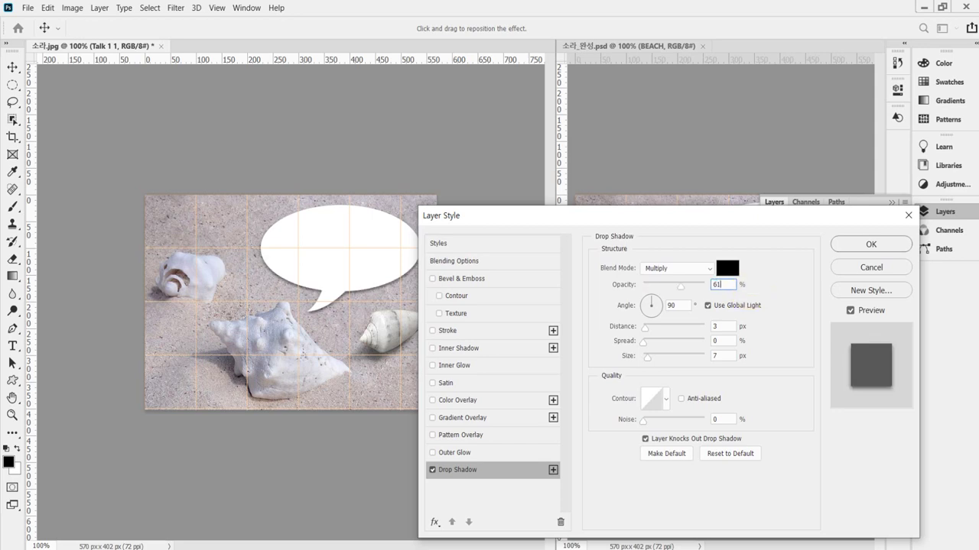
key(Tab)
text(110)
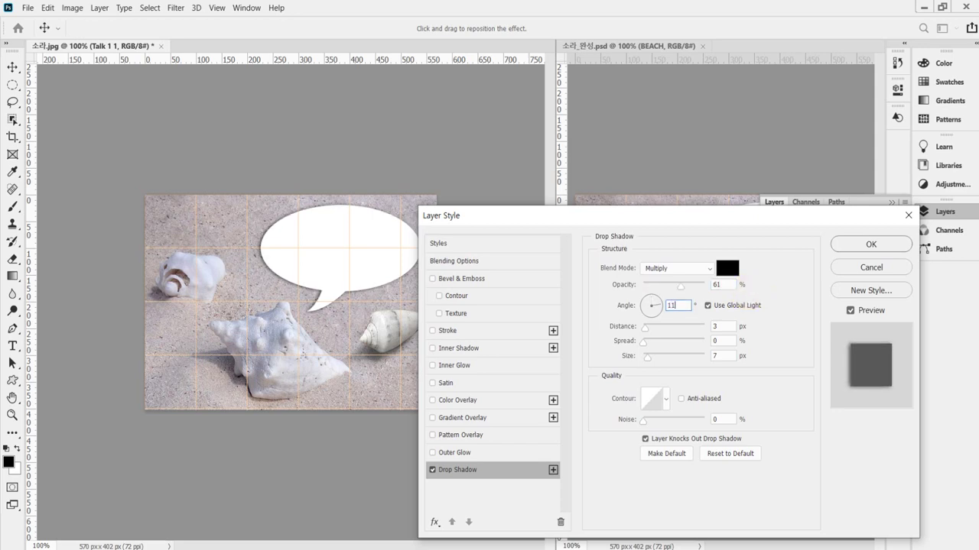
click(749, 295)
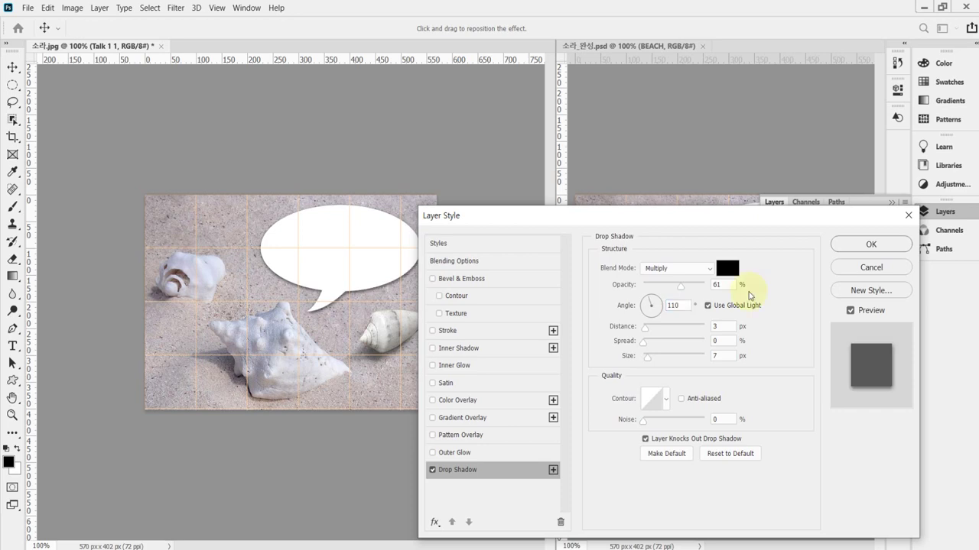
Step: Set the speech bubble's drop shadow distance to 6 px and size to 9 px, and apply the effect
key(Tab)
text(6)
key(Tab)
key(Tab)
text(9)
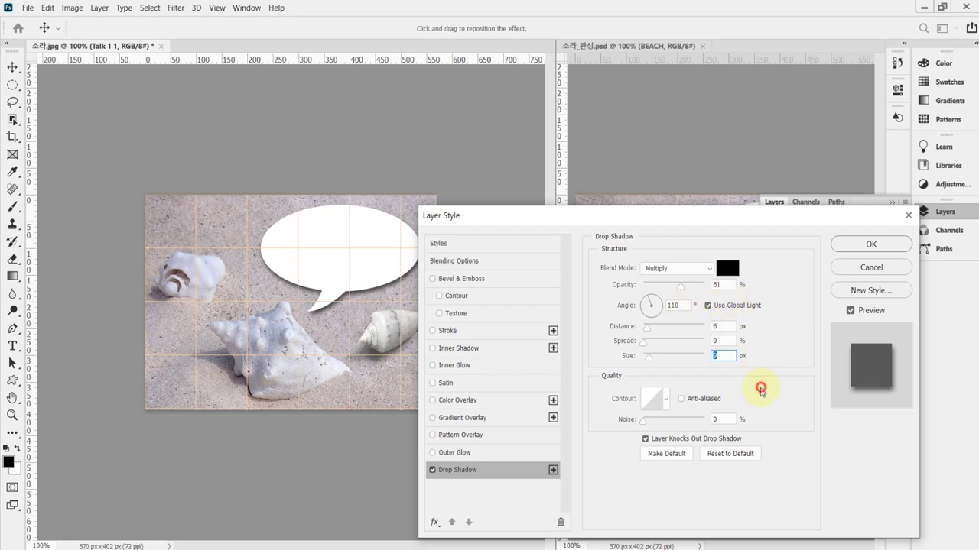
mouse_move(731, 213)
mouse_down()
mouse_move(734, 269)
mouse_move(740, 220)
mouse_up()
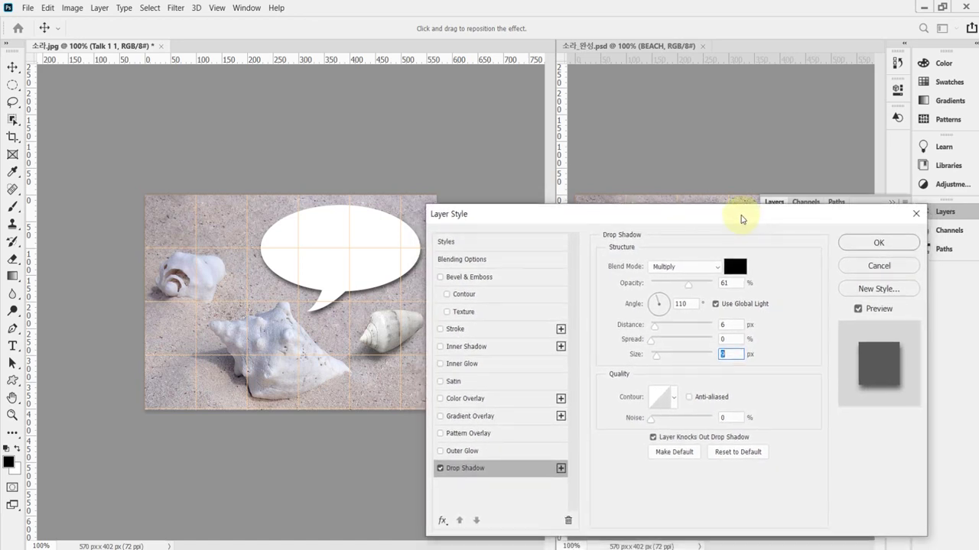
drag(740, 220, 739, 225)
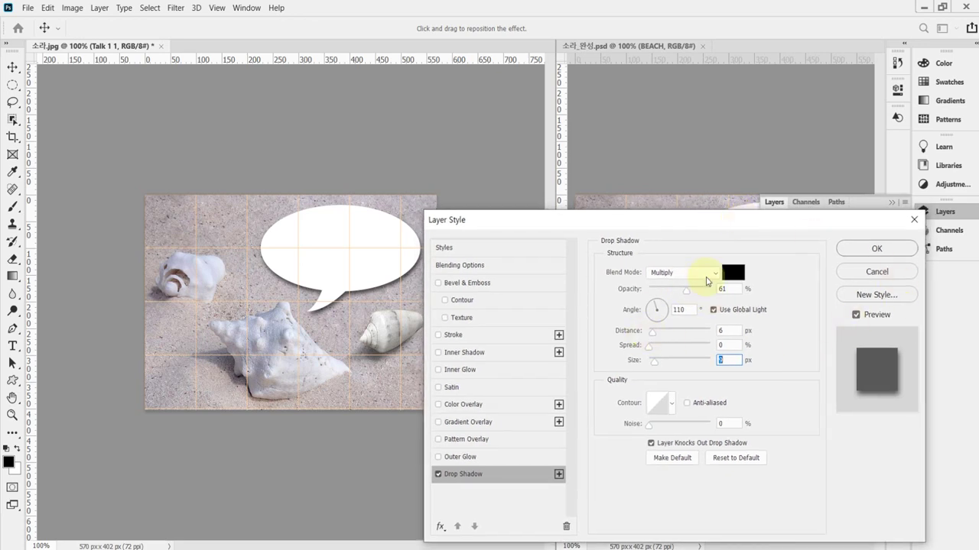
click(724, 361)
click(861, 251)
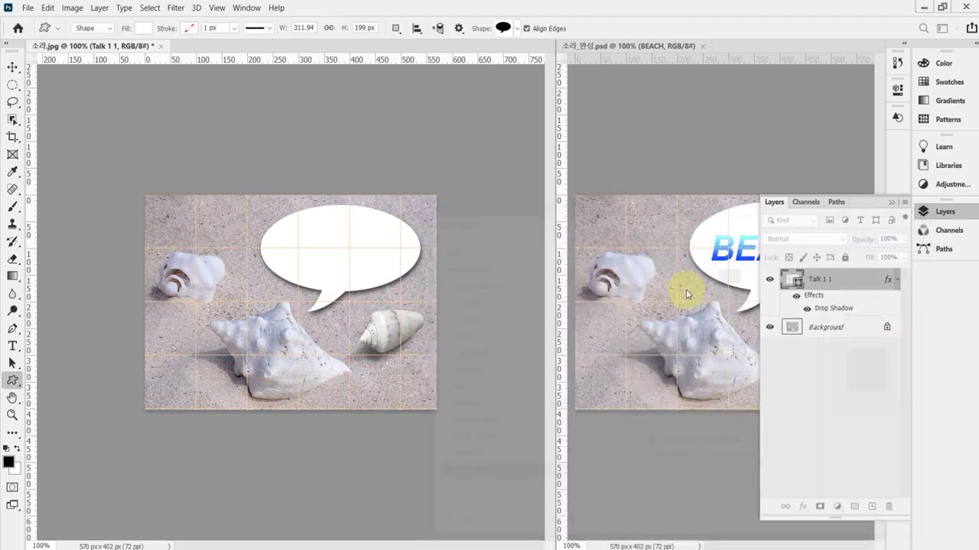
click(940, 213)
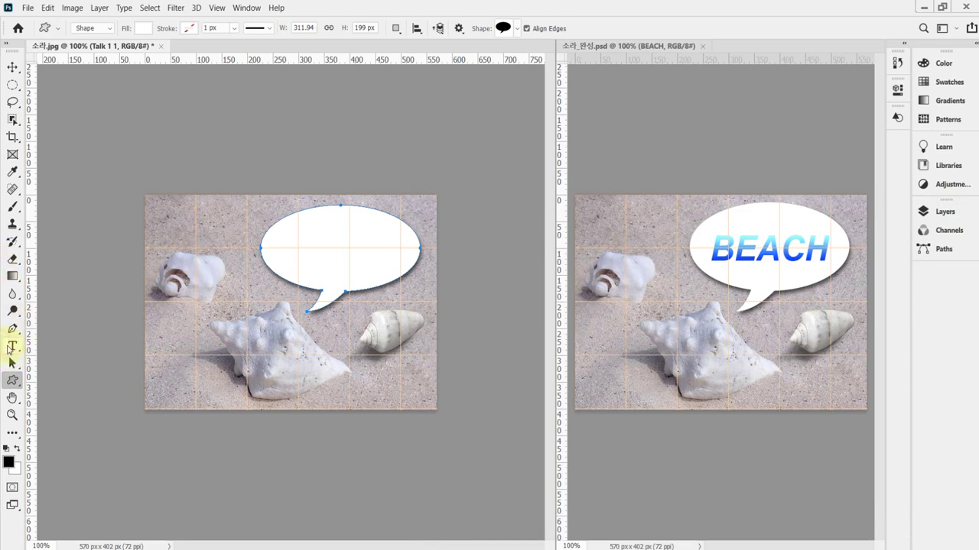
Step: Start a horizontal text line inside the white speech bubble and shift its starting point toward the bubble's left edge
click(13, 346)
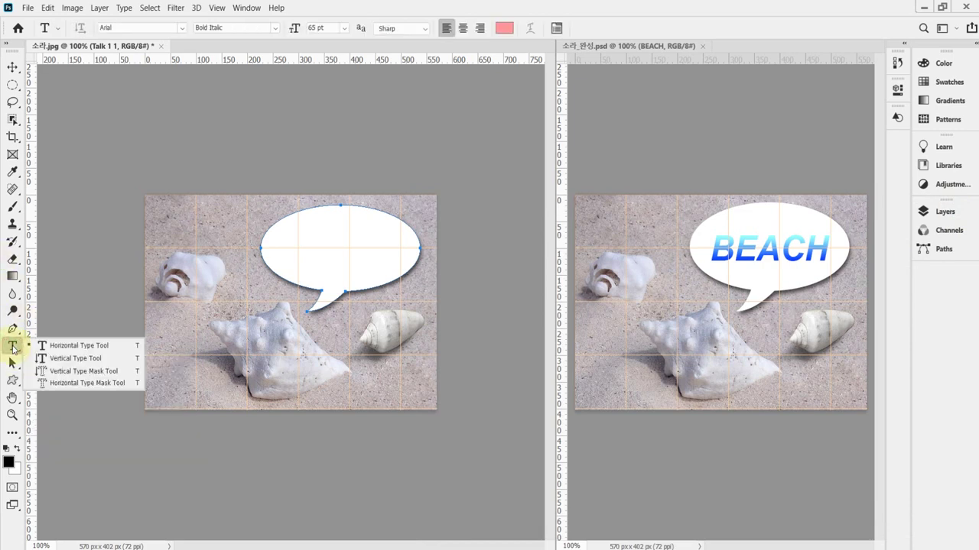
click(53, 348)
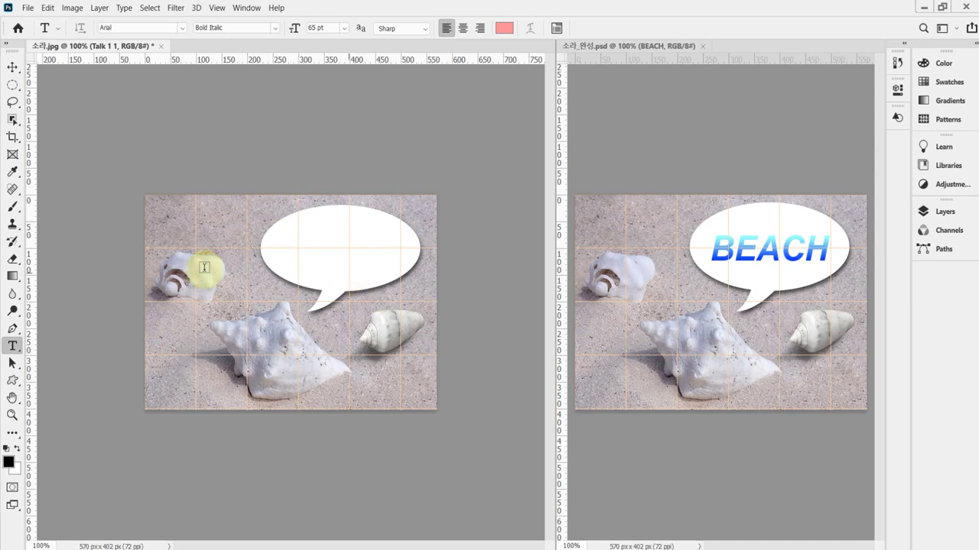
key(Return)
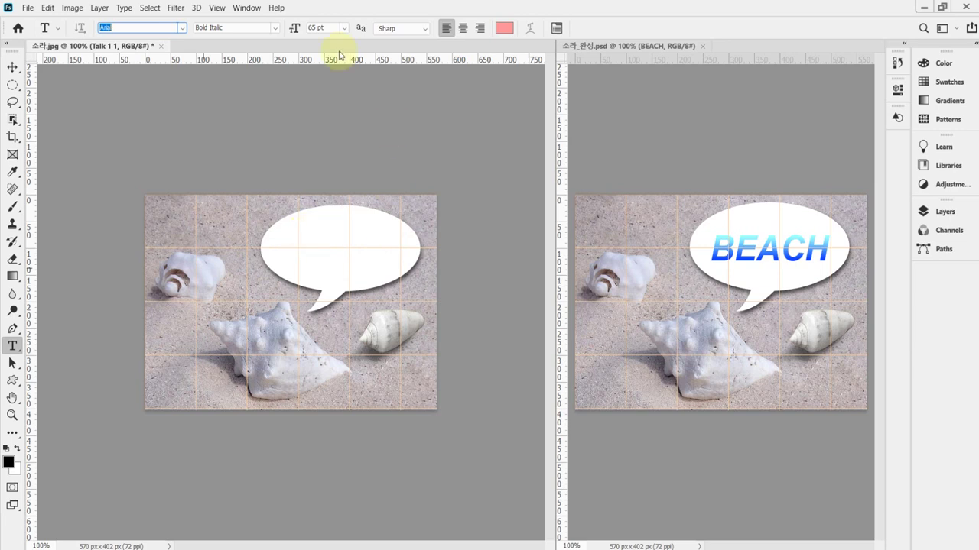
click(292, 248)
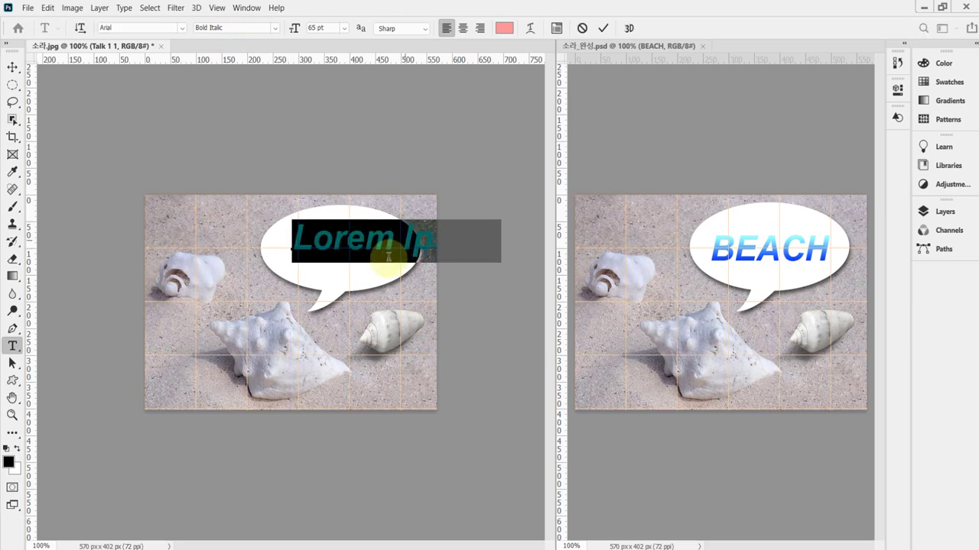
drag(364, 279, 350, 287)
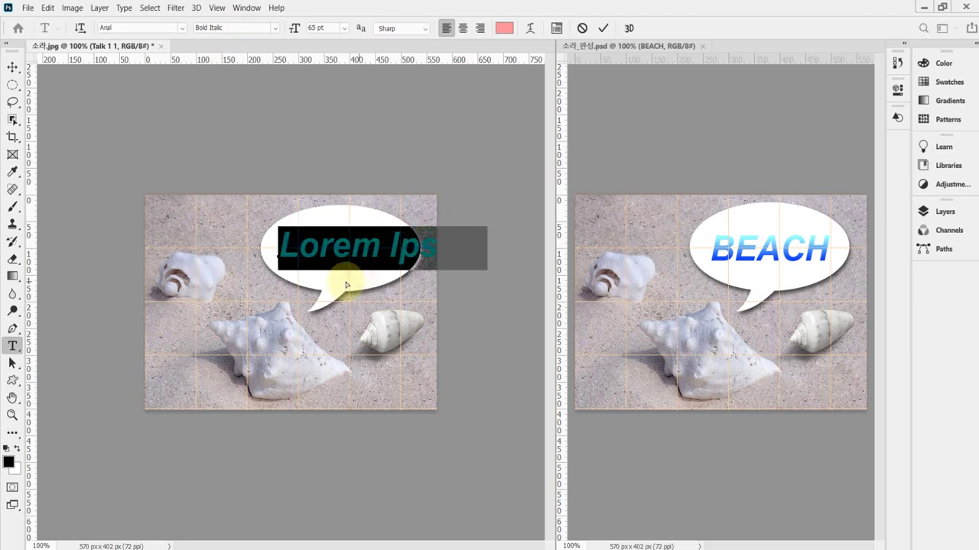
Step: Set the new text's font style to Arial Bold Italic and its size to 65 pt
click(133, 29)
click(274, 29)
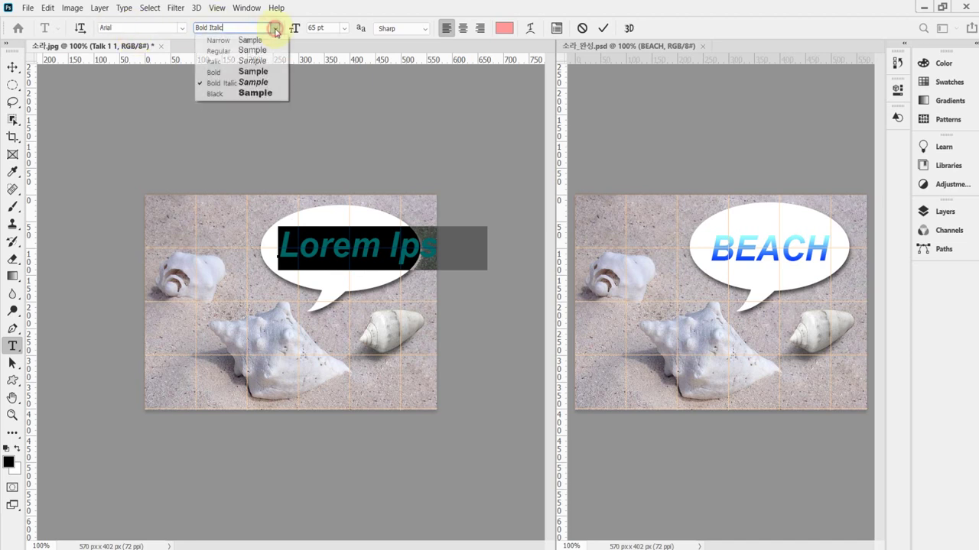
click(267, 82)
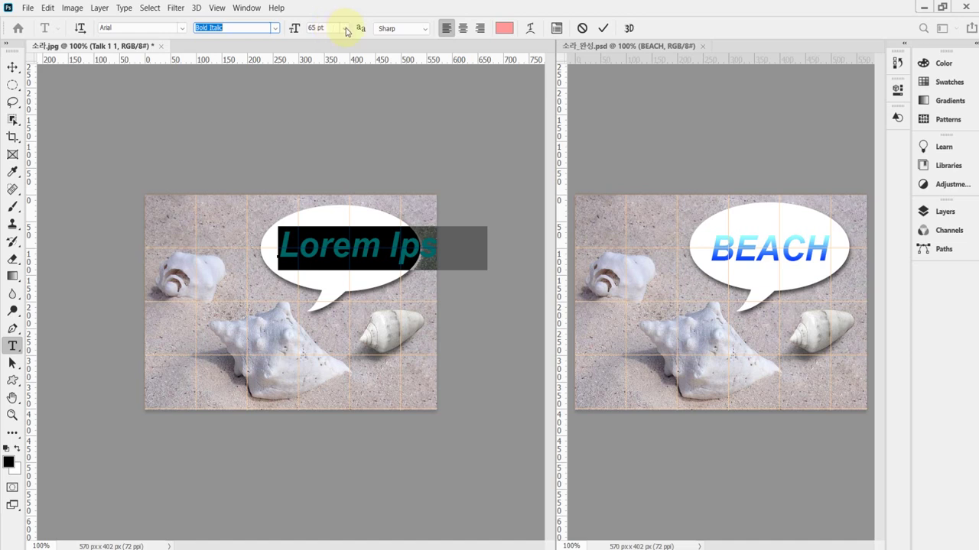
click(345, 28)
click(339, 28)
click(317, 27)
text(65)
key(Tab)
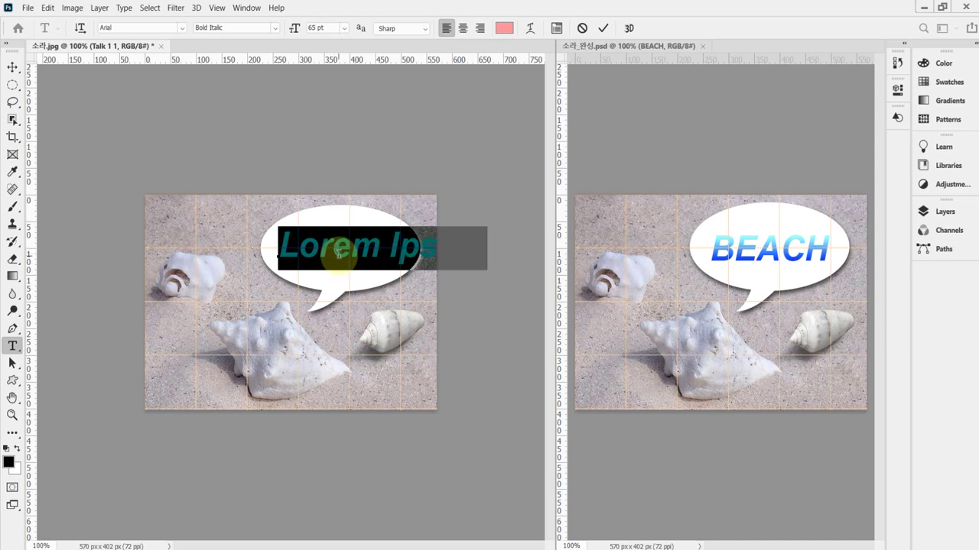
Step: Enter the text BEACH and position it in the middle of the speech bubble
text(BEA)
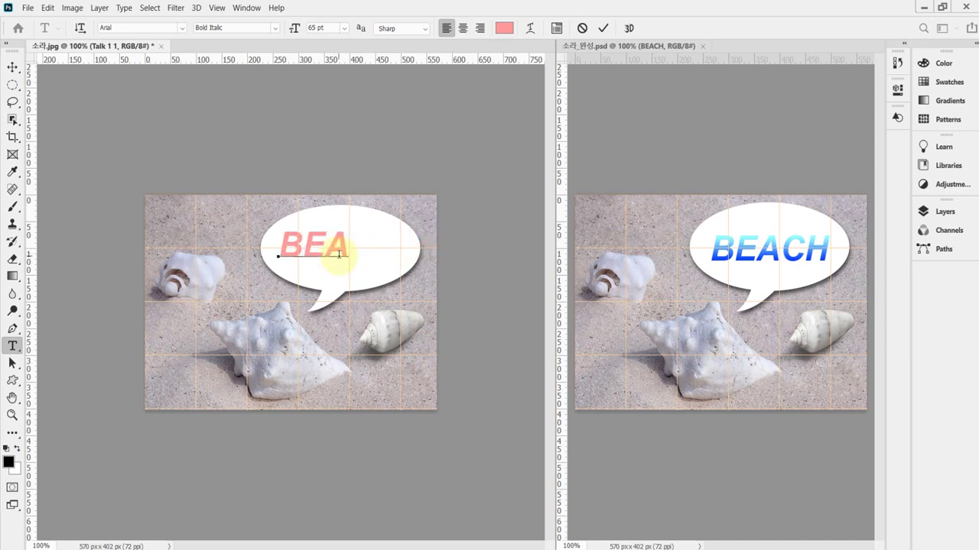
text(CH)
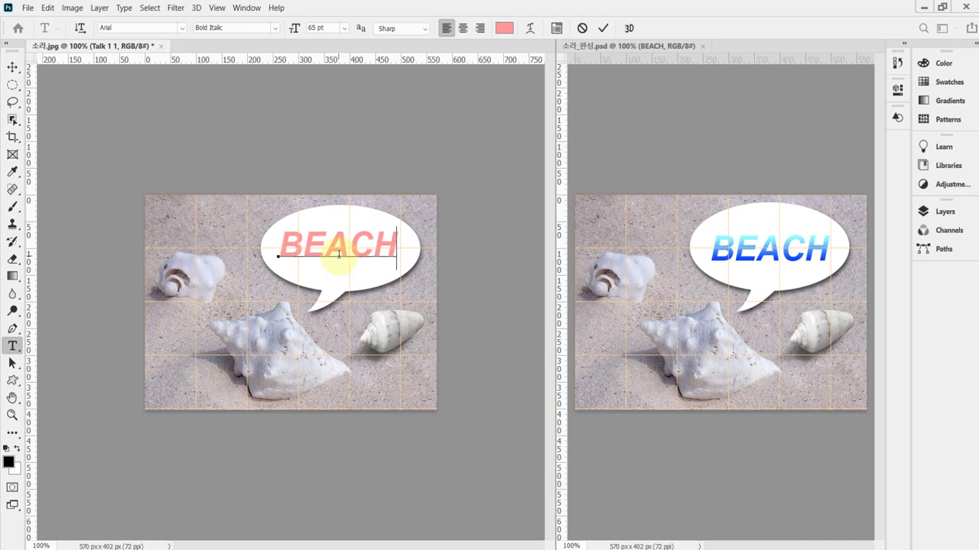
drag(403, 324, 403, 329)
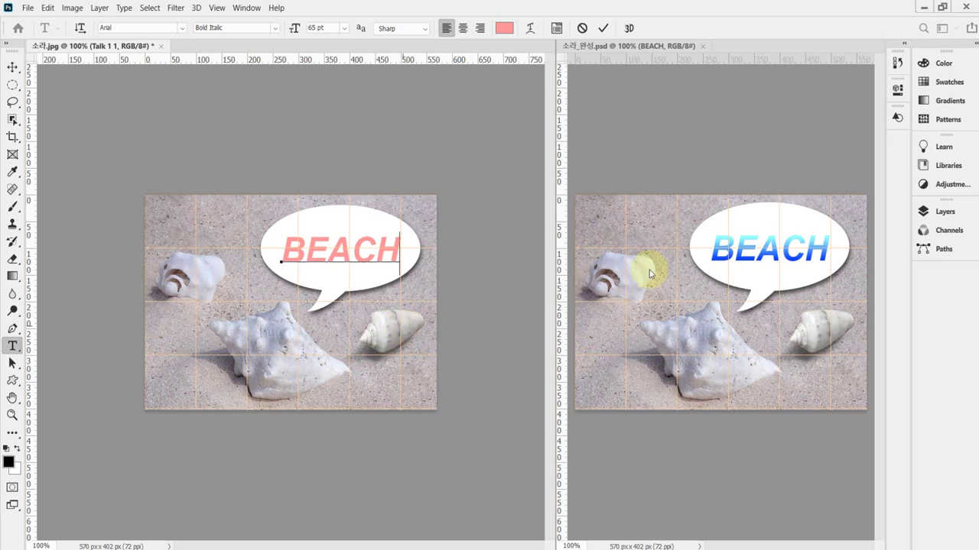
Step: Commit the BEACH text and add a Gradient Overlay effect to its layer
click(945, 212)
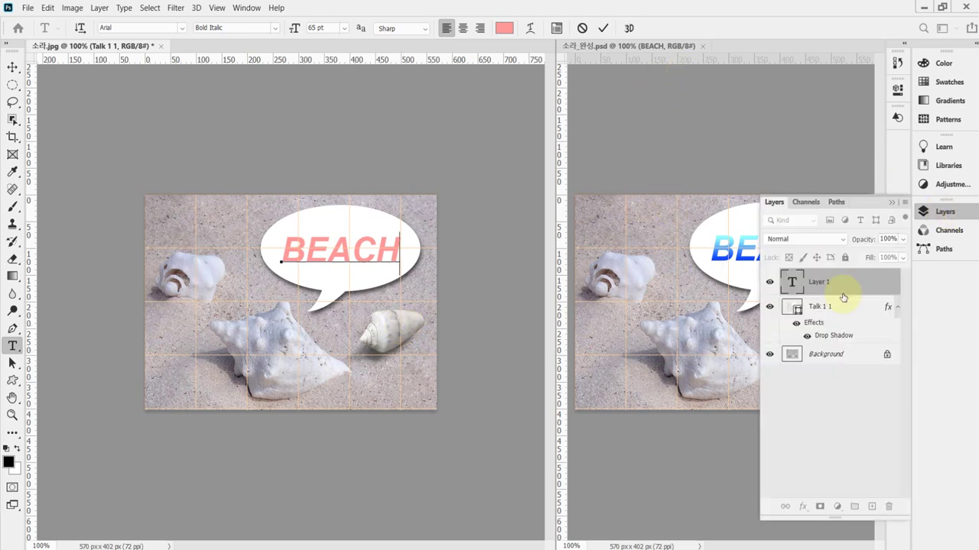
click(800, 510)
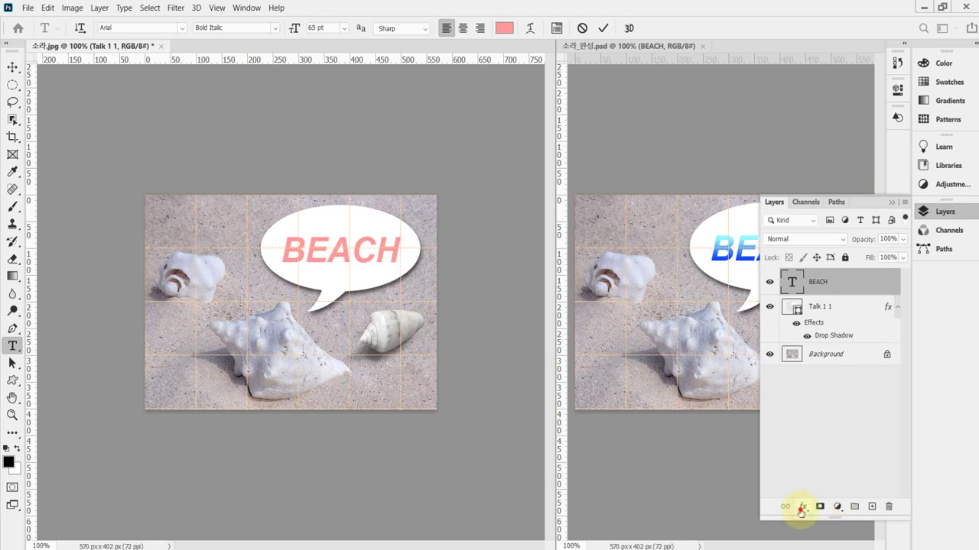
click(801, 511)
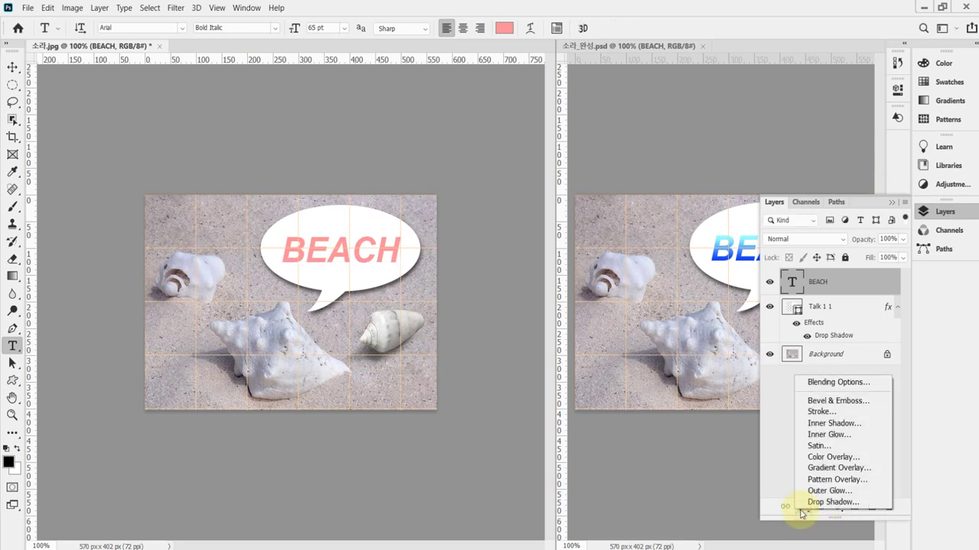
click(843, 470)
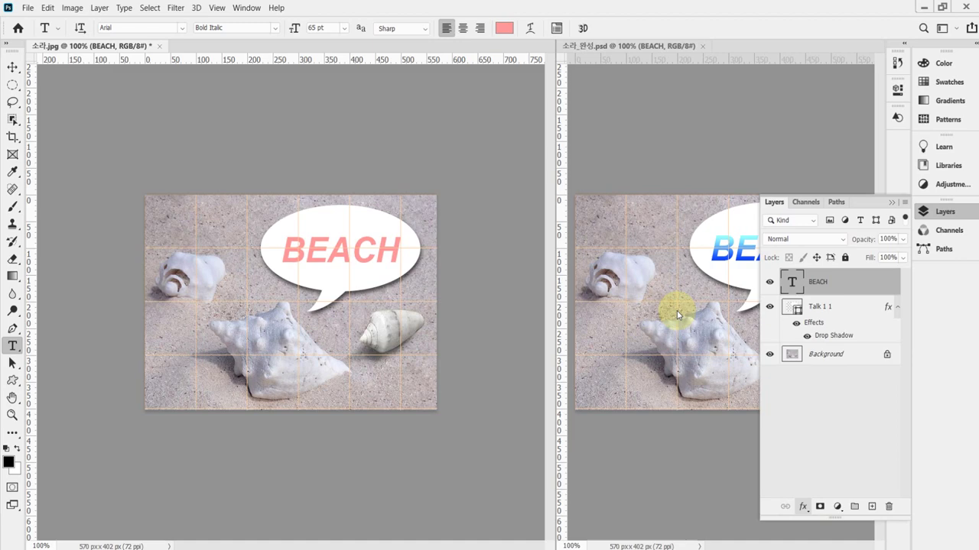
drag(621, 225, 635, 156)
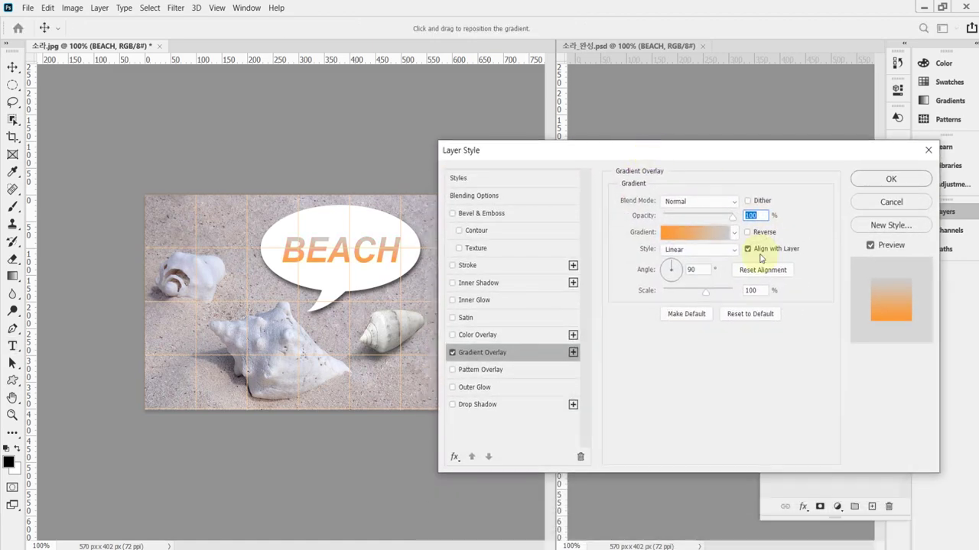
Step: Set the start colour stop of the text's overlay gradient to light cyan, hex 9ff
click(699, 234)
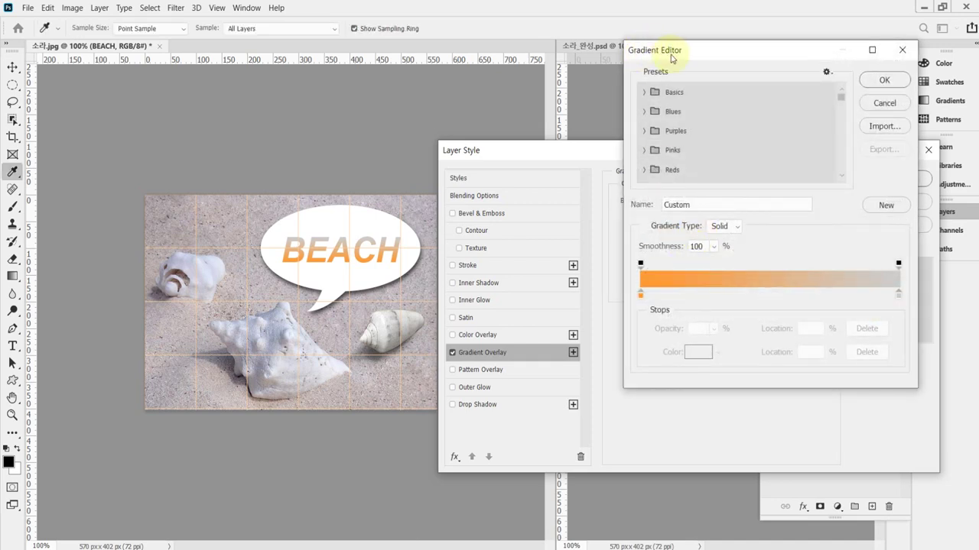
drag(676, 56, 609, 52)
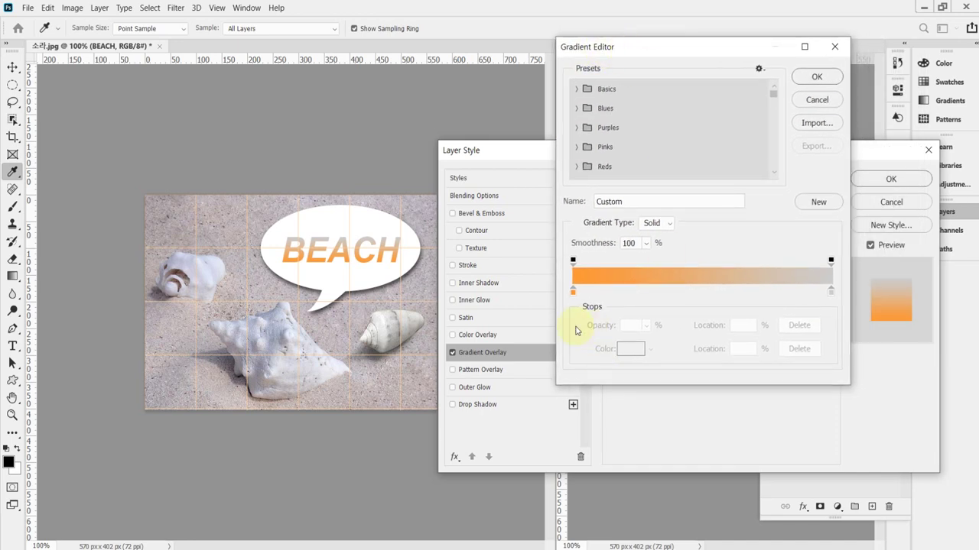
click(574, 292)
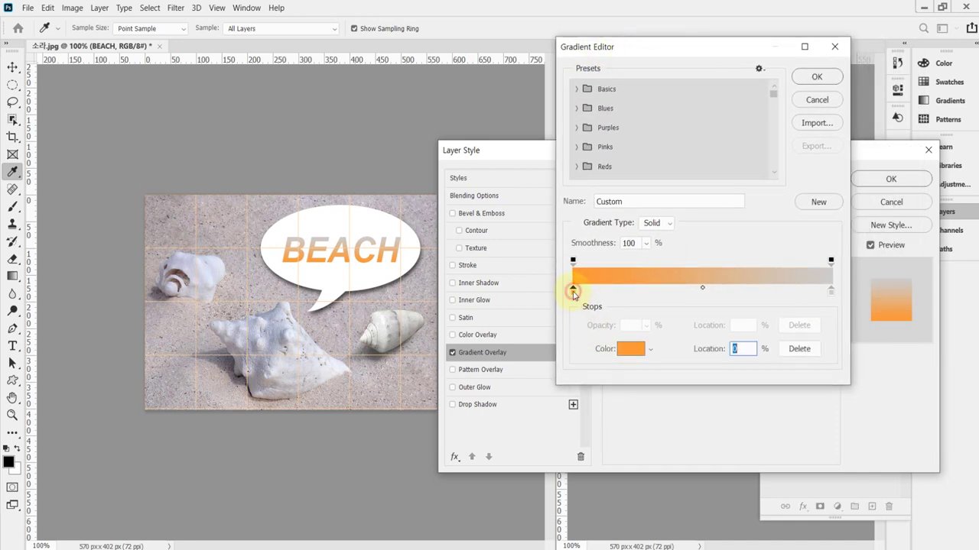
double_click(574, 292)
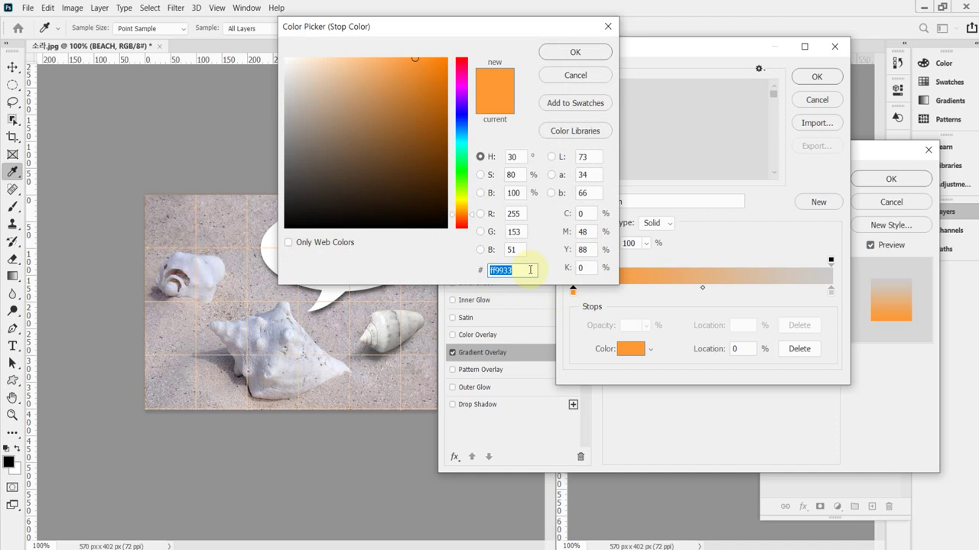
text(9)
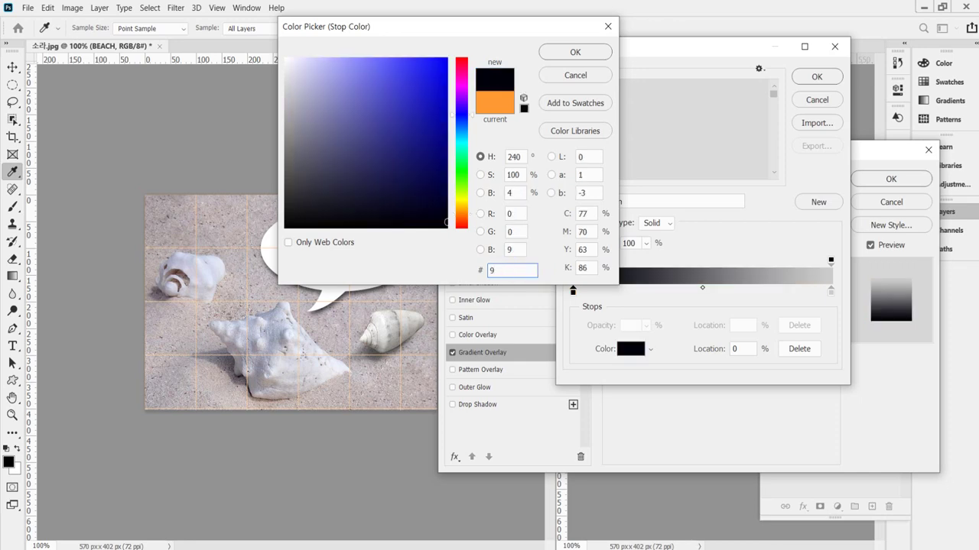
text(ff)
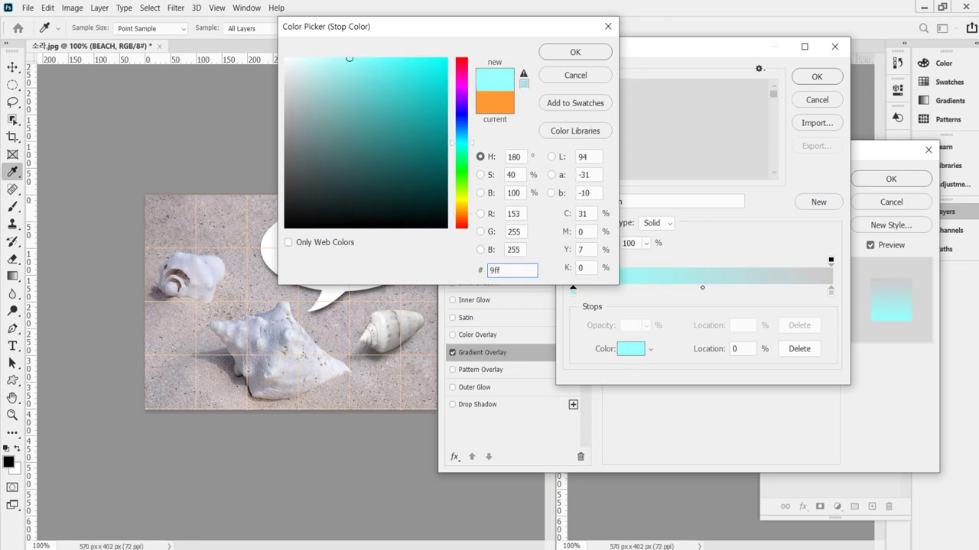
click(584, 53)
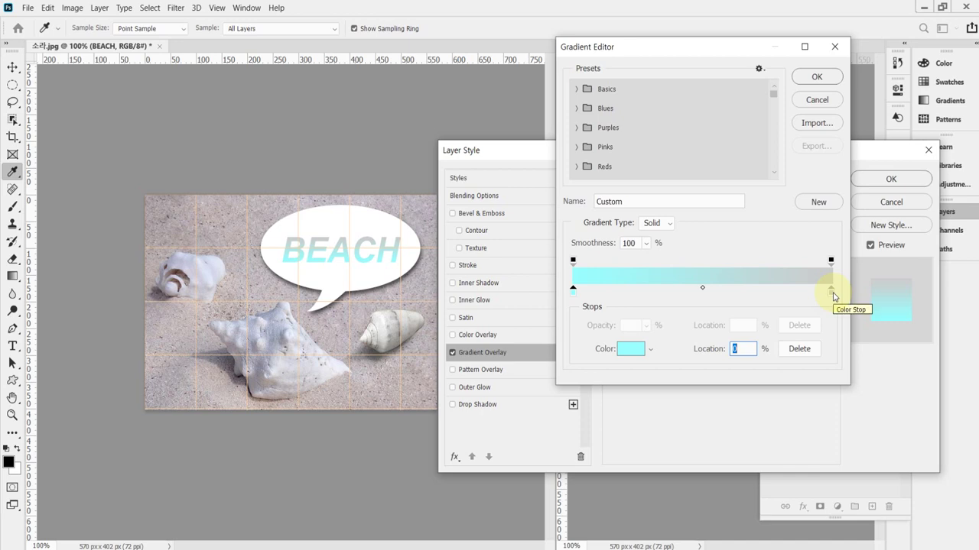
Step: Set the gradient's end colour stop to blue, hex 03f, and accept the edited gradient
double_click(831, 289)
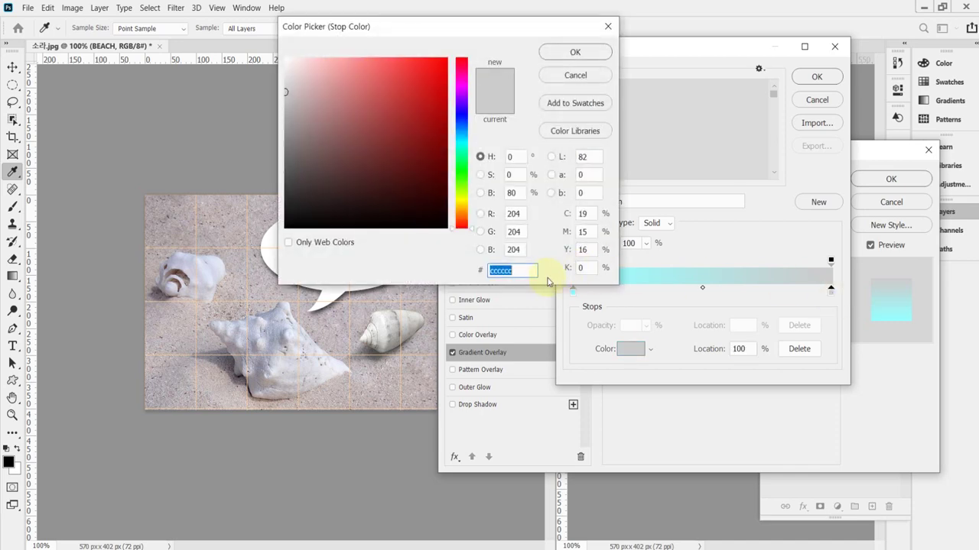
text(03)
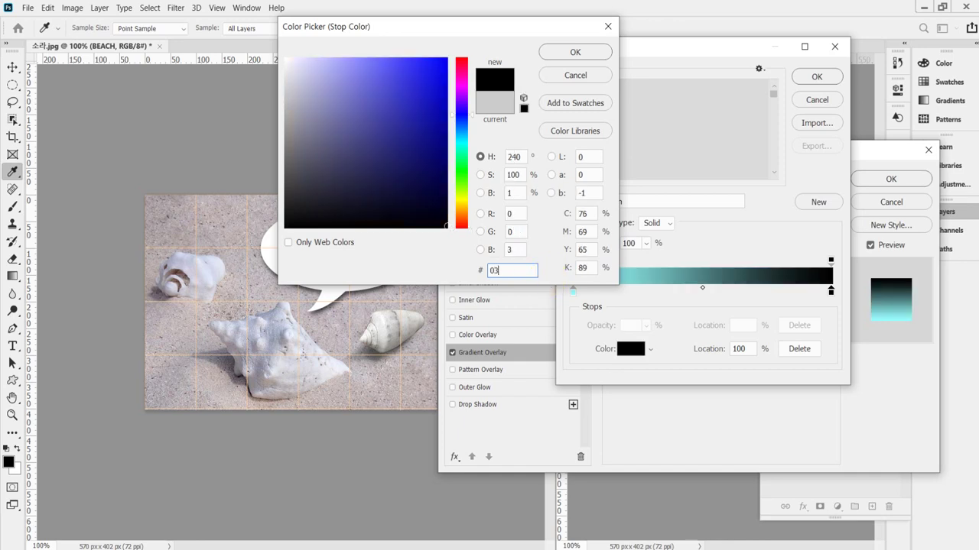
text(f)
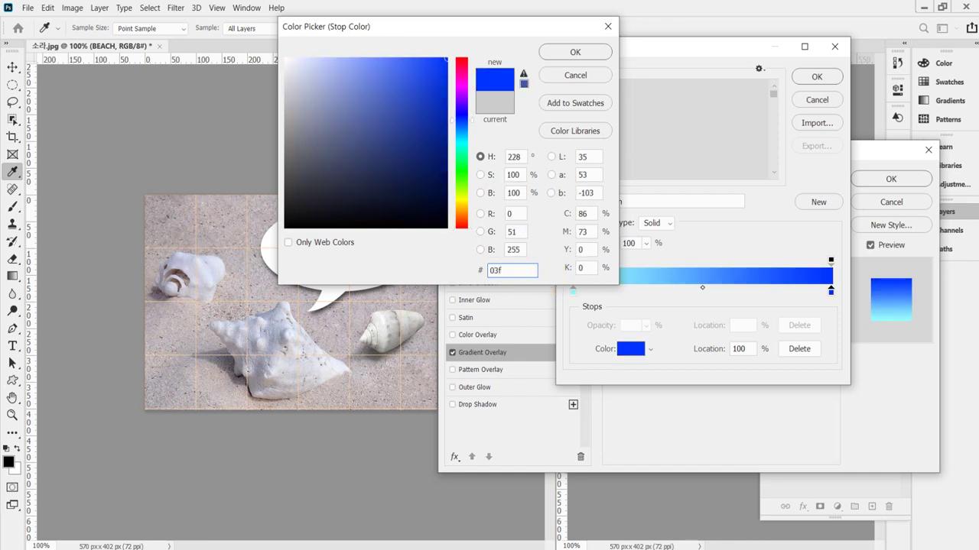
key(Return)
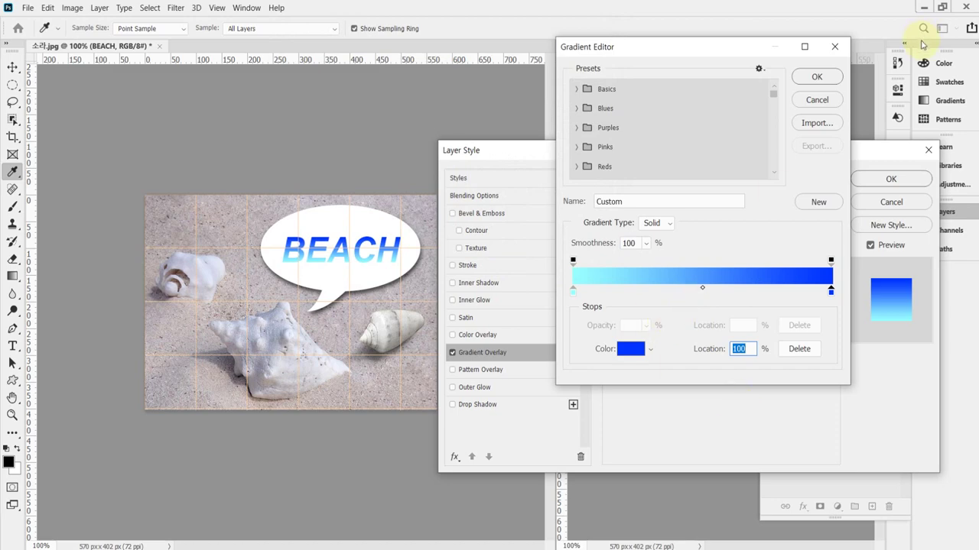
click(817, 77)
Step: Set the Gradient Overlay angle to -90° and apply the effect to the BEACH text
drag(726, 155, 674, 288)
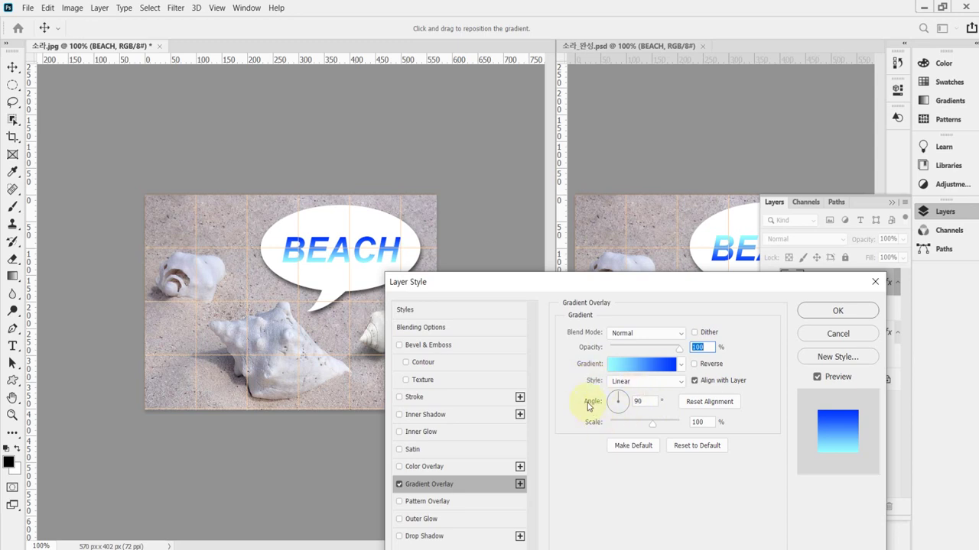
click(629, 405)
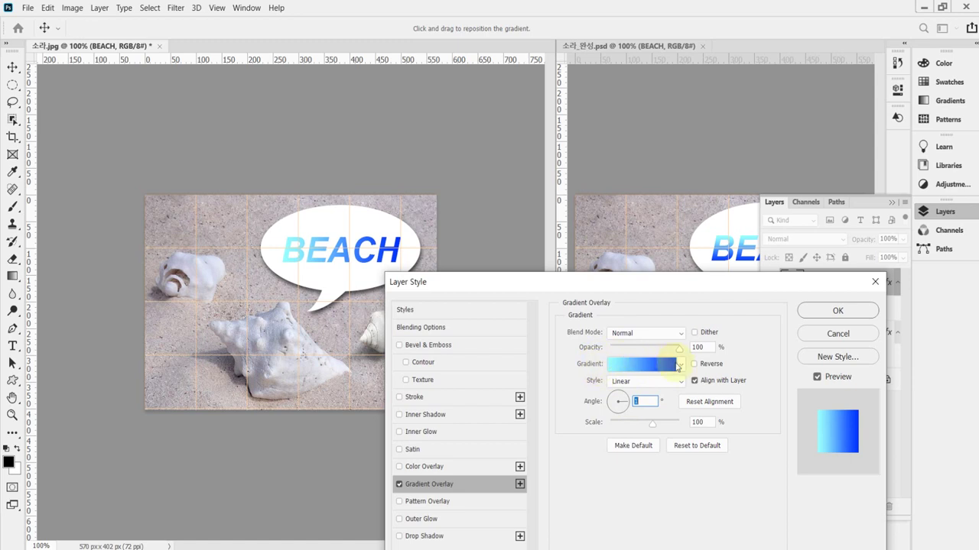
click(619, 415)
click(619, 415)
text(-90)
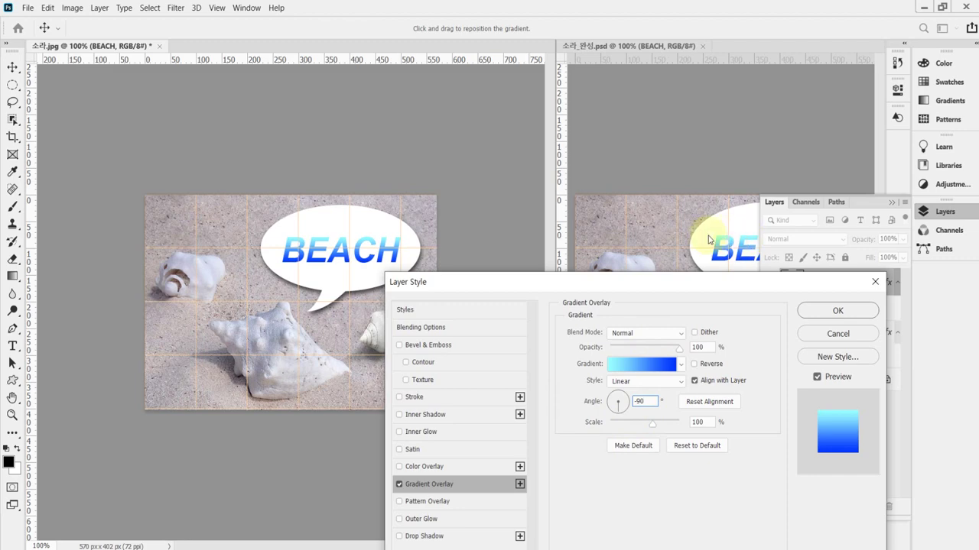
click(837, 310)
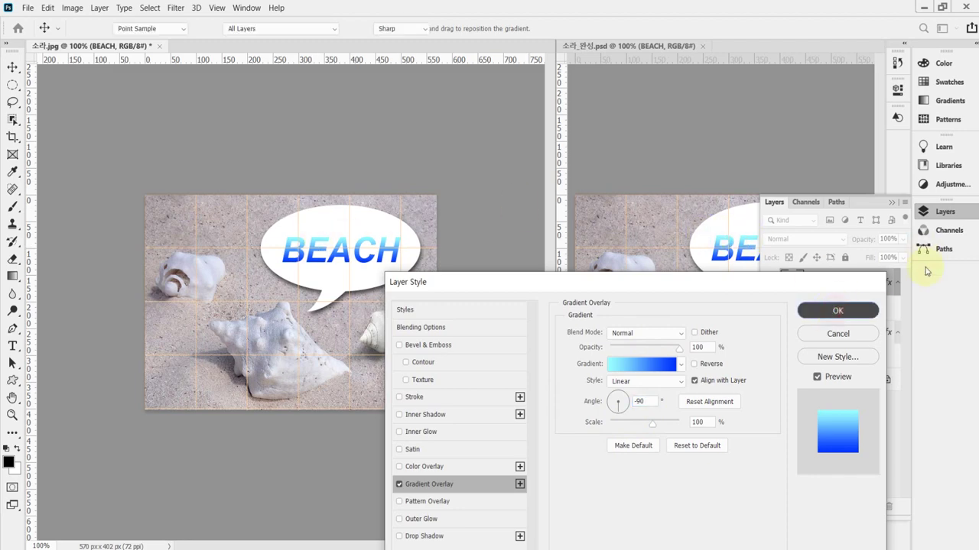
click(956, 212)
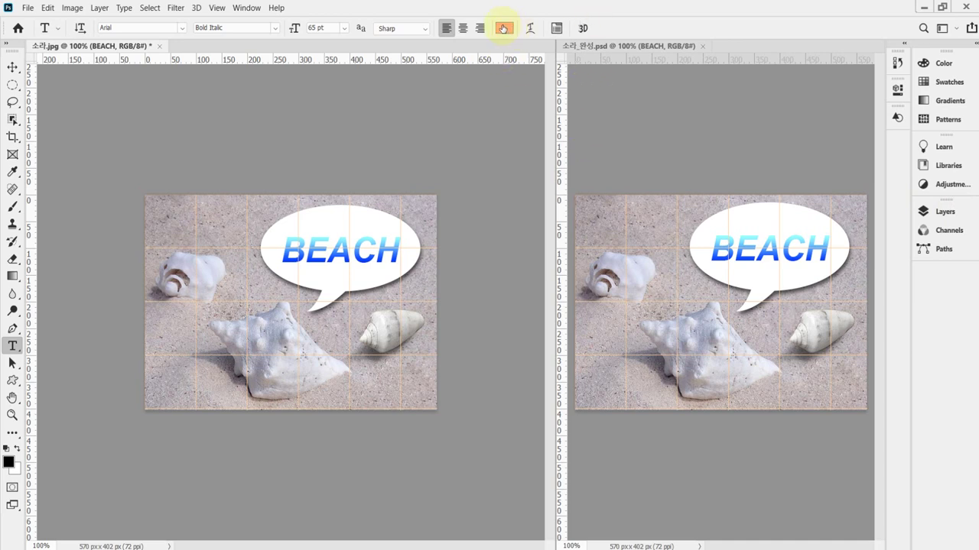
Step: Reopen the Gradient Overlay effect of the BEACH text layer and open its gradient for editing
click(942, 213)
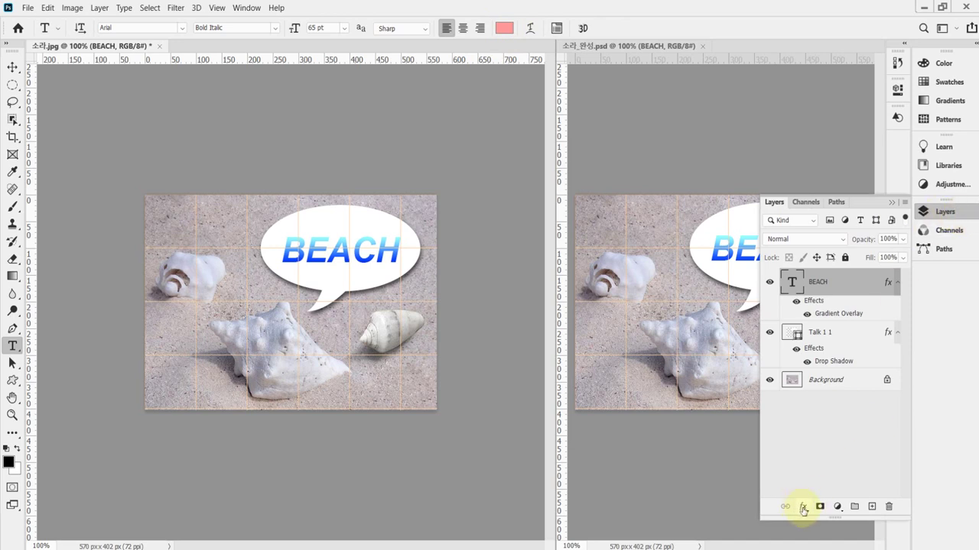
double_click(820, 314)
drag(701, 218, 730, 146)
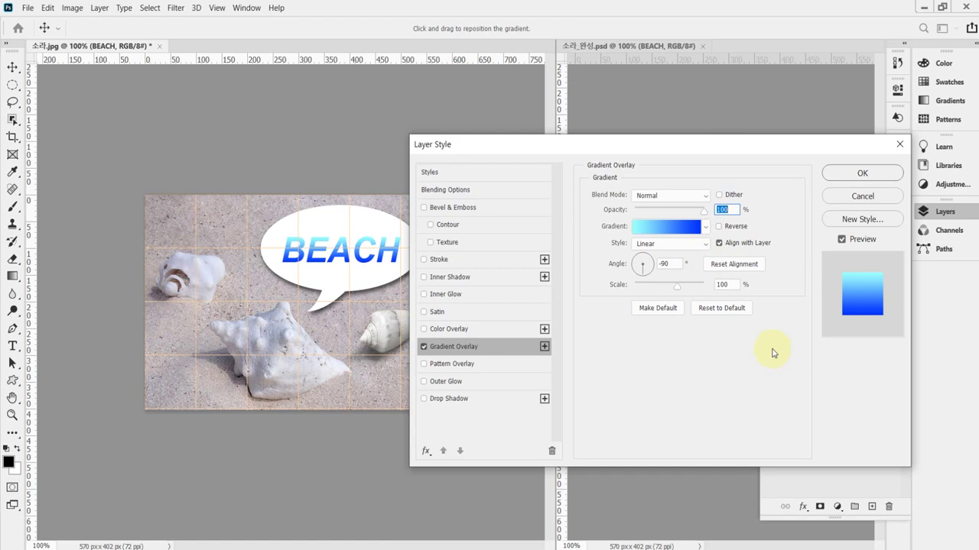
click(659, 229)
mouse_move(676, 49)
mouse_down()
mouse_move(826, 69)
mouse_move(677, 38)
mouse_up()
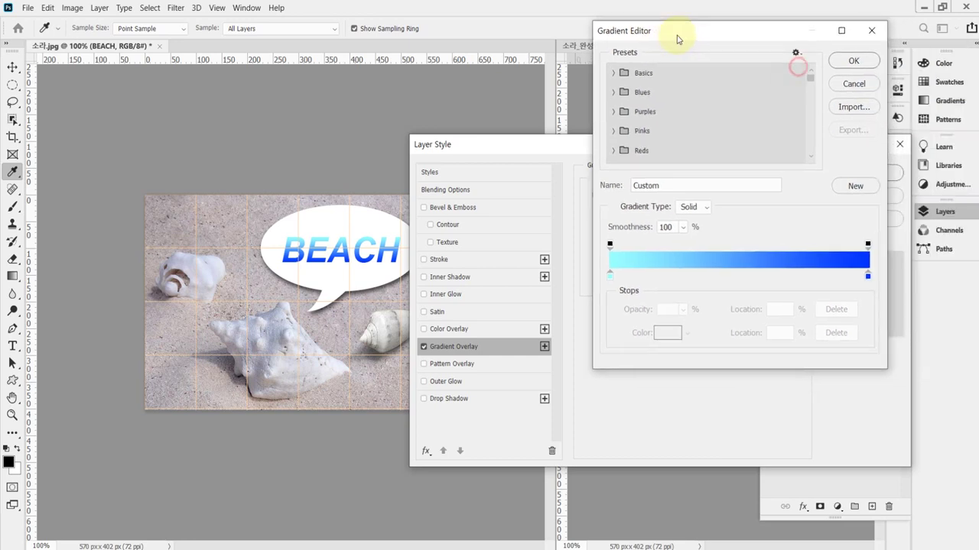
Step: Inspect the colour of the gradient's start stop, leaving the colour picker without a change
click(609, 273)
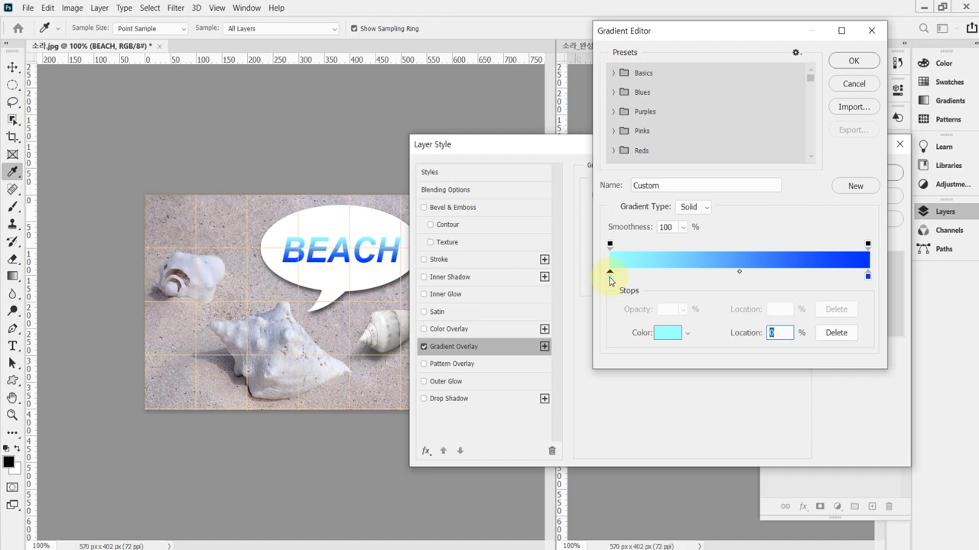
double_click(610, 276)
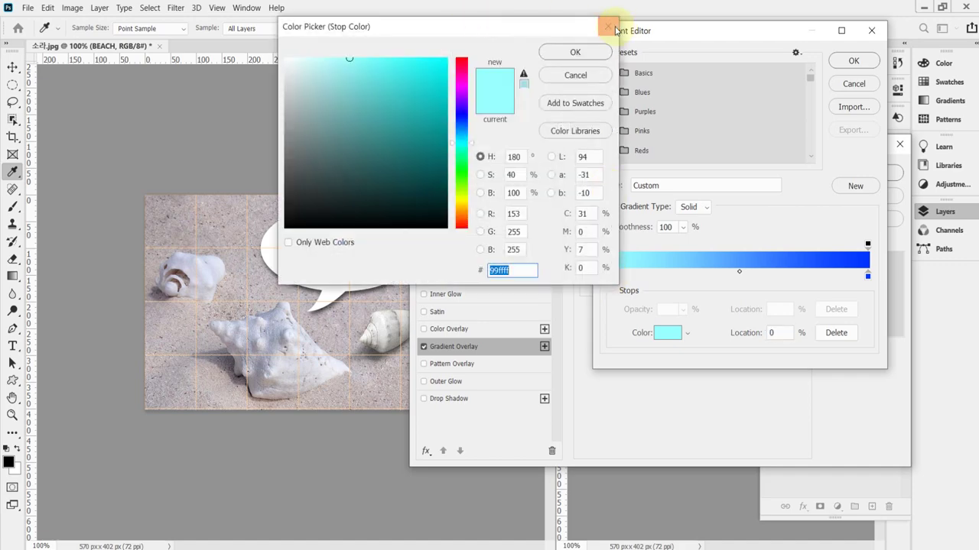
key(Return)
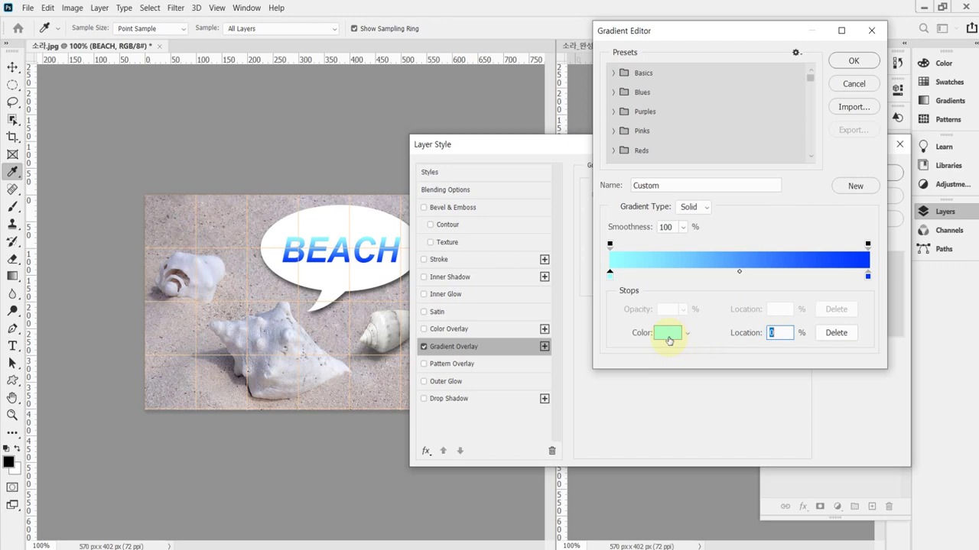
click(669, 340)
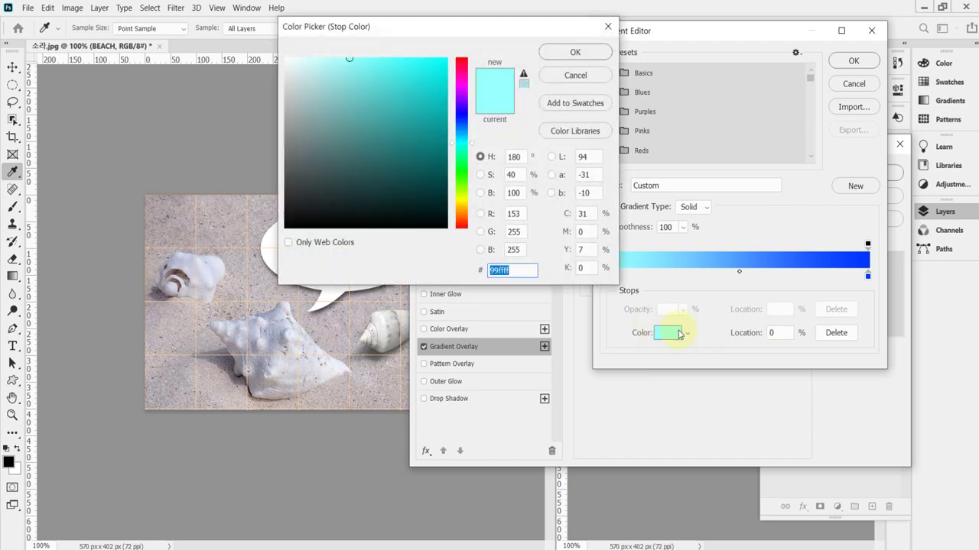
click(591, 77)
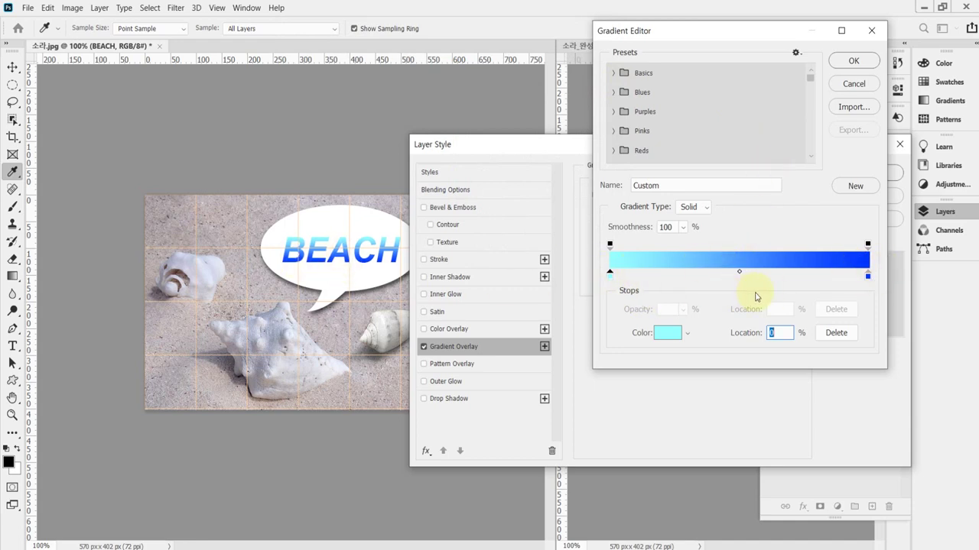
Step: Add a colour stop to the gradient at 42% and set its colour to black, hex 000000
click(719, 277)
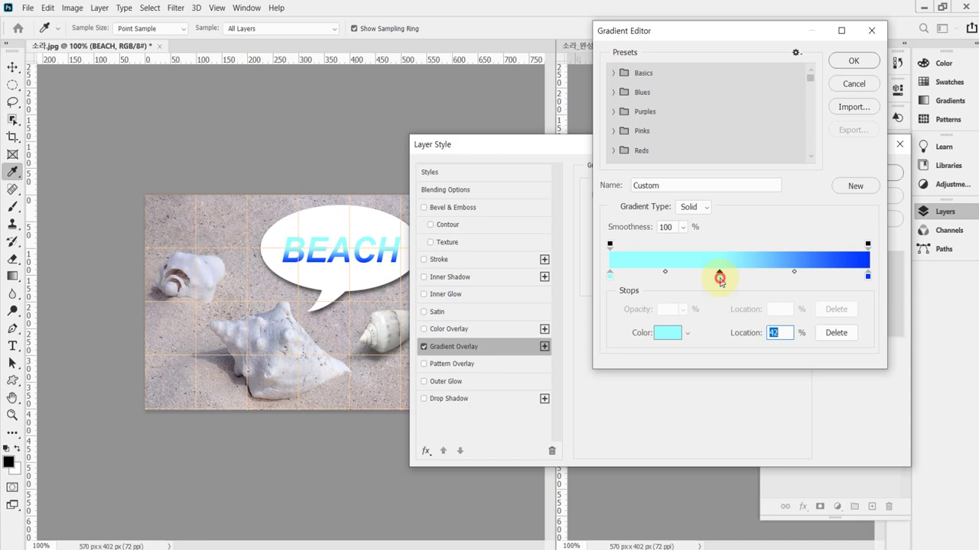
double_click(718, 274)
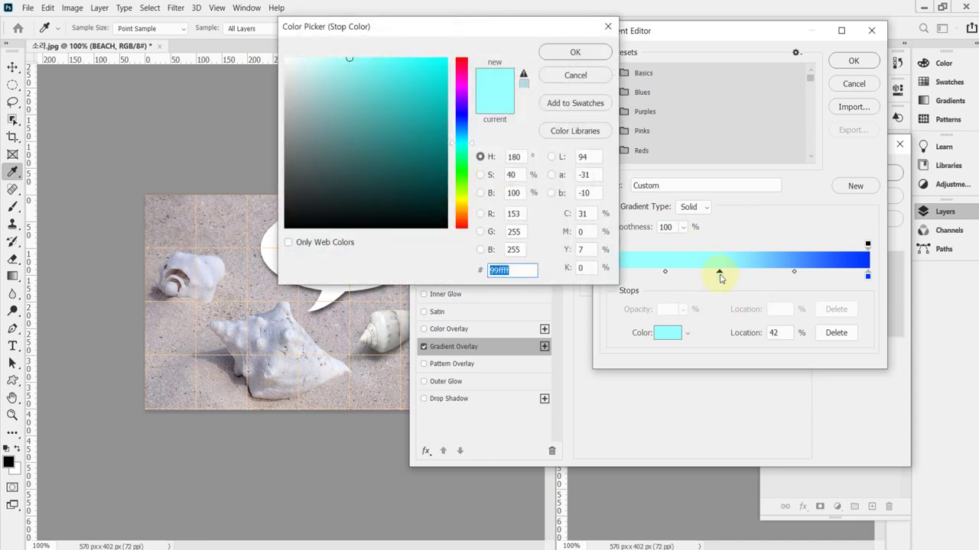
drag(525, 273, 485, 270)
text(000000)
key(Return)
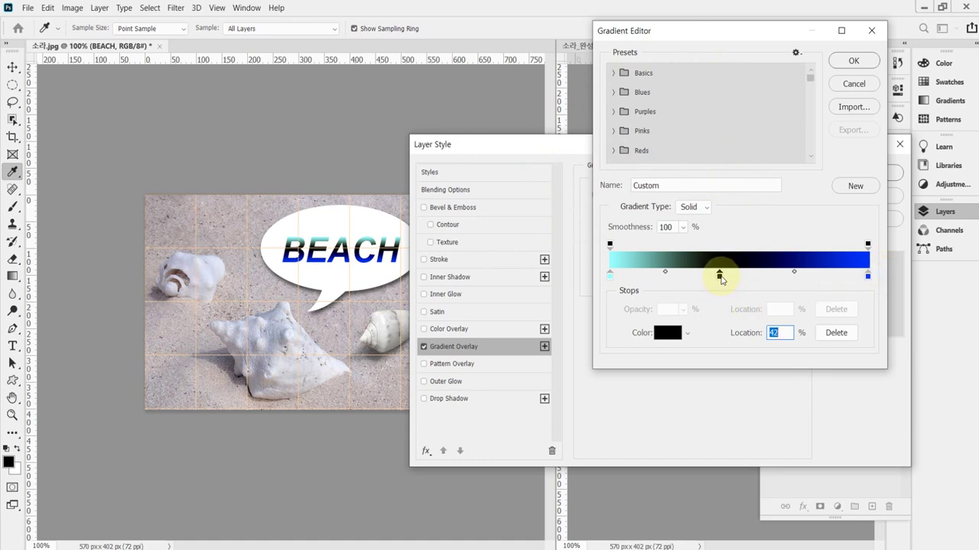
Step: Remove the black middle stop from the gradient and close the gradient and layer style settings without applying changes
drag(719, 276, 716, 306)
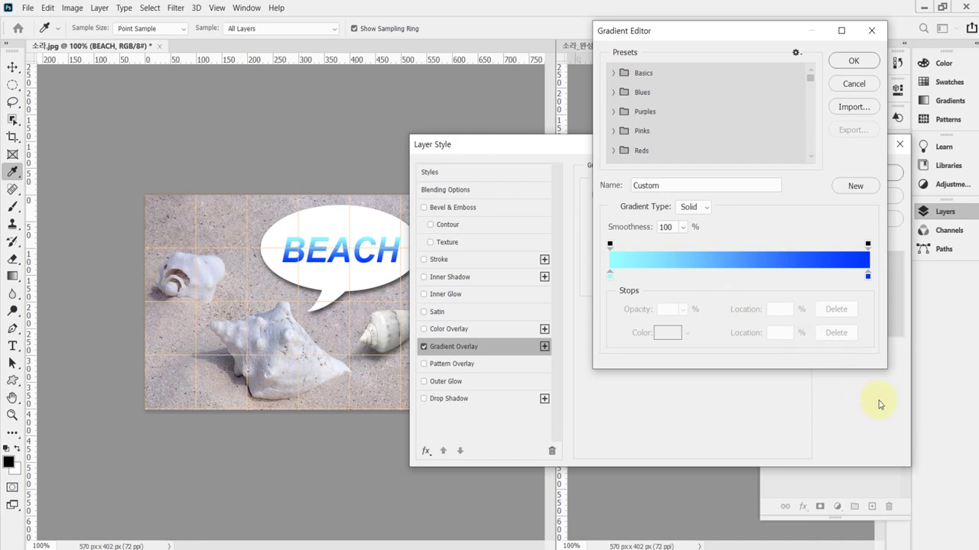
click(869, 85)
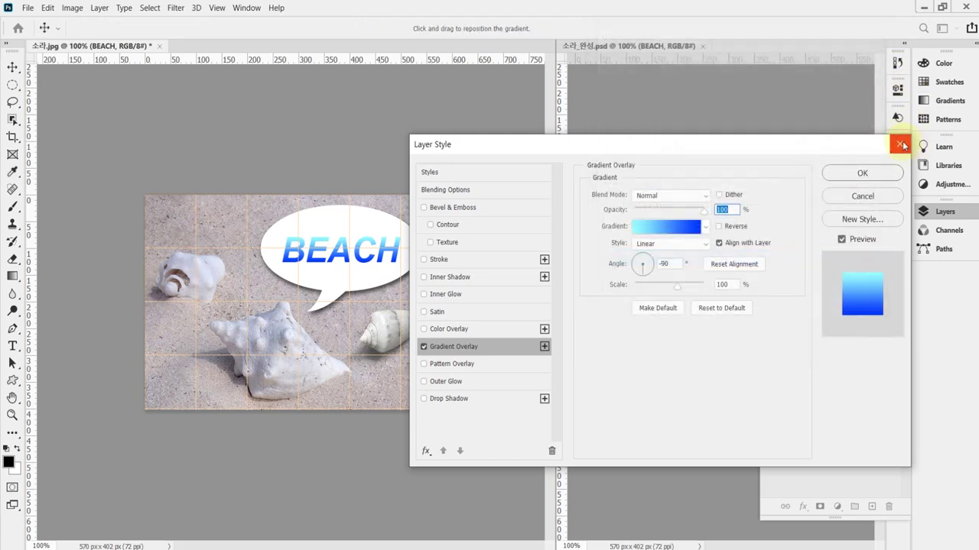
click(903, 145)
click(925, 212)
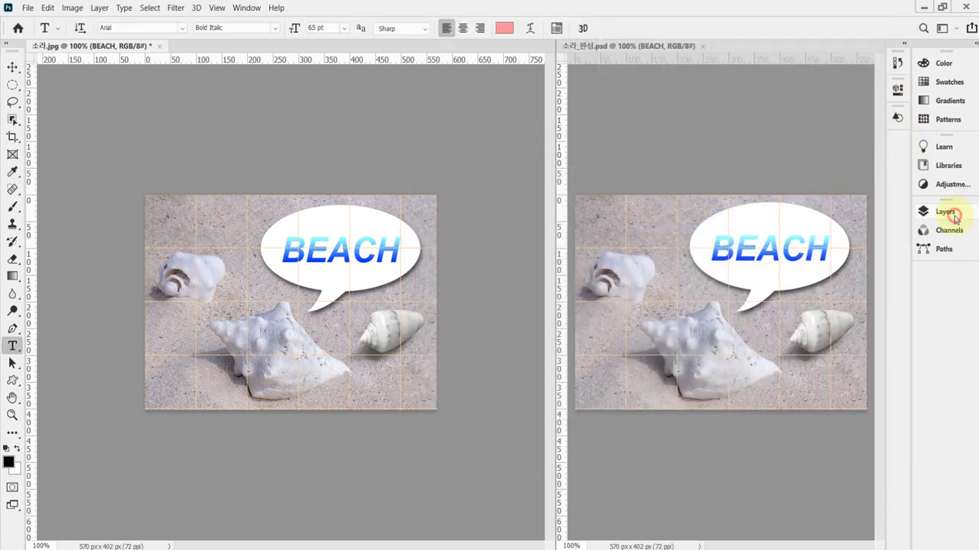